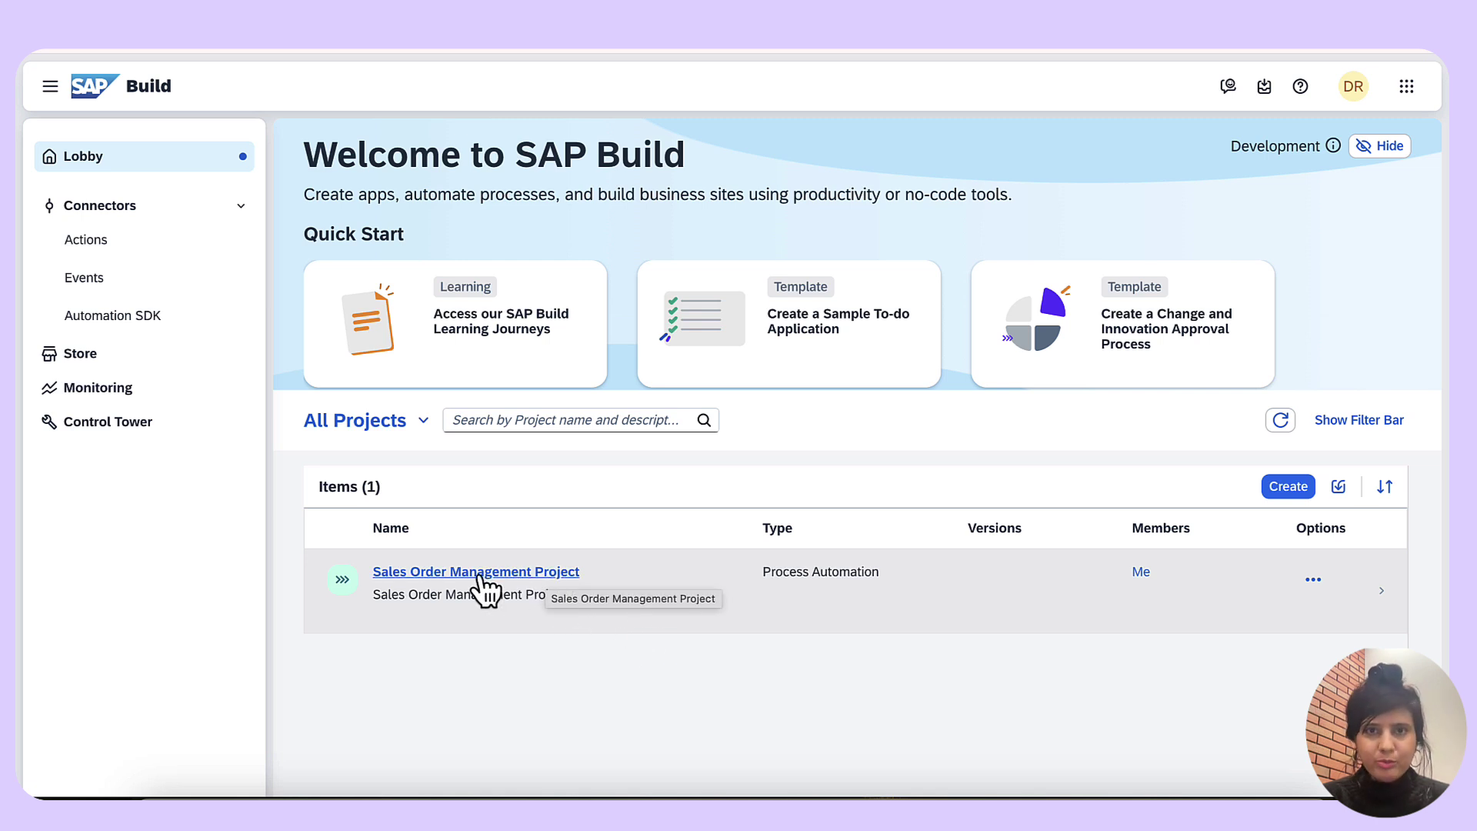
- Open Sales Order Management Project, expand the approval form's Approve/Reject branches, and fit the diagram at 80%
{"action": "left_click", "coordinate": [479, 575]}
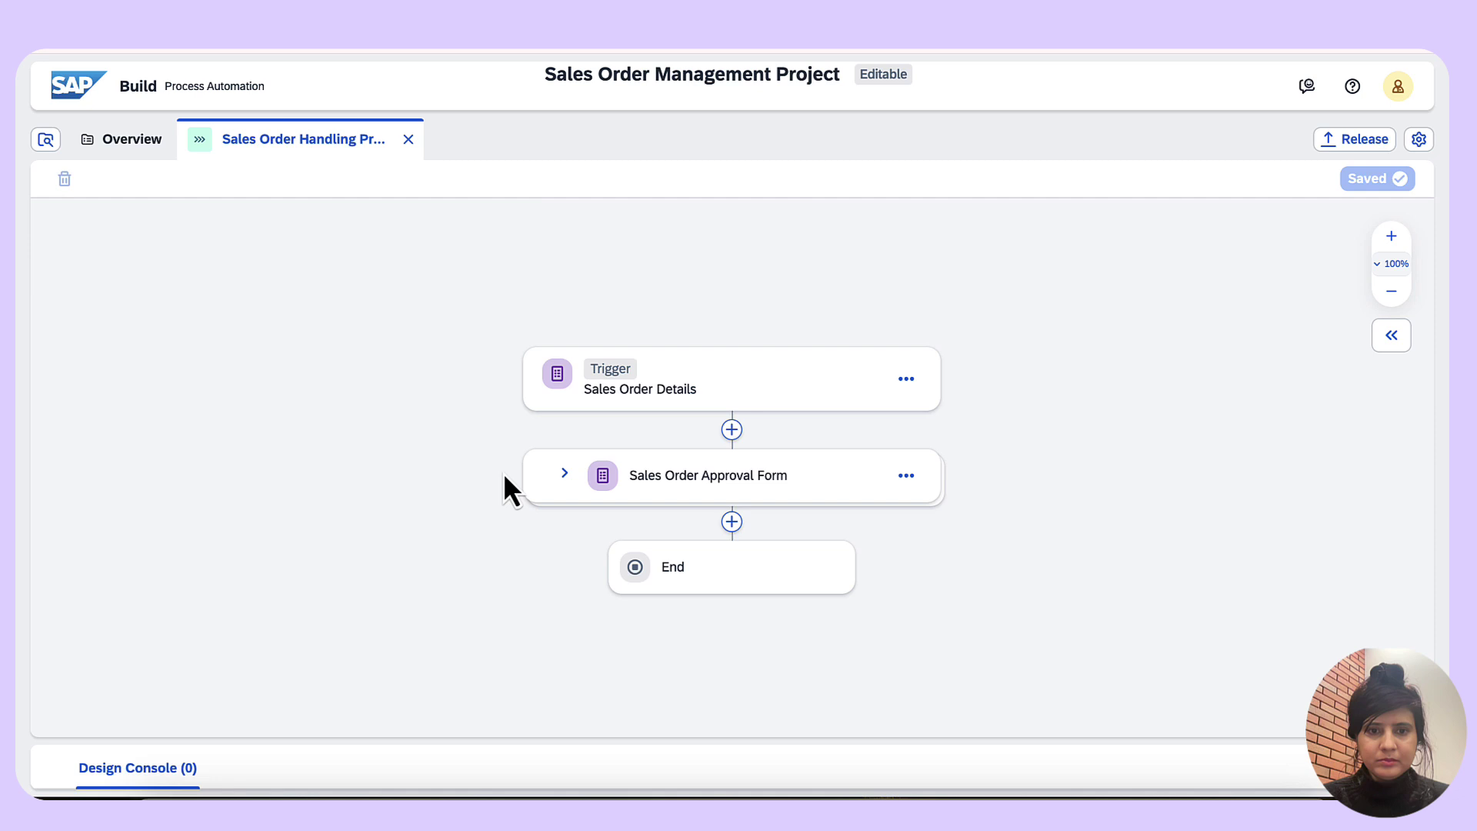
{"action": "left_click", "coordinate": [565, 474]}
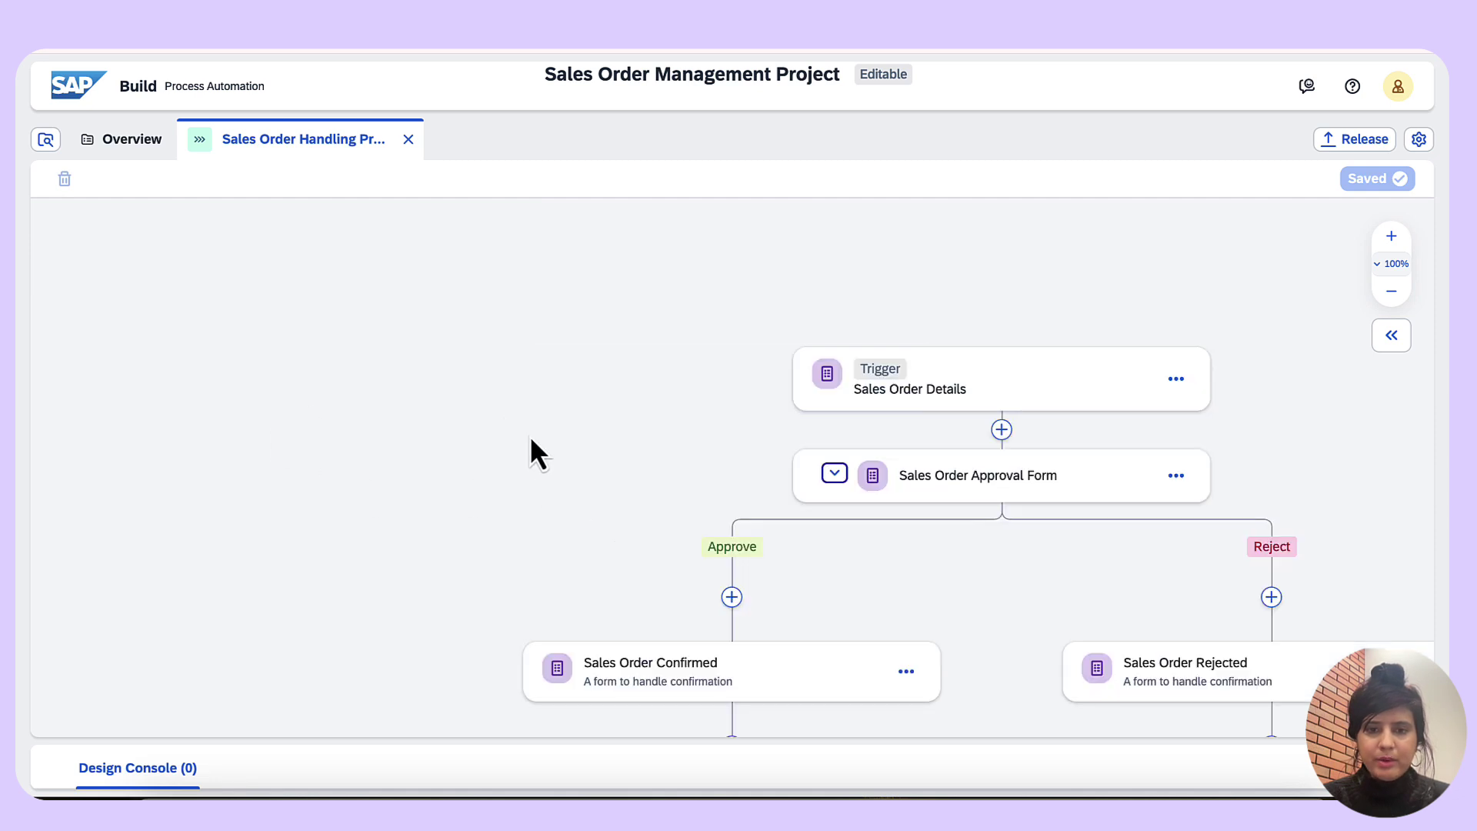
{"action": "left_click_drag", "start_coordinate": [628, 471], "coordinate": [231, 345]}
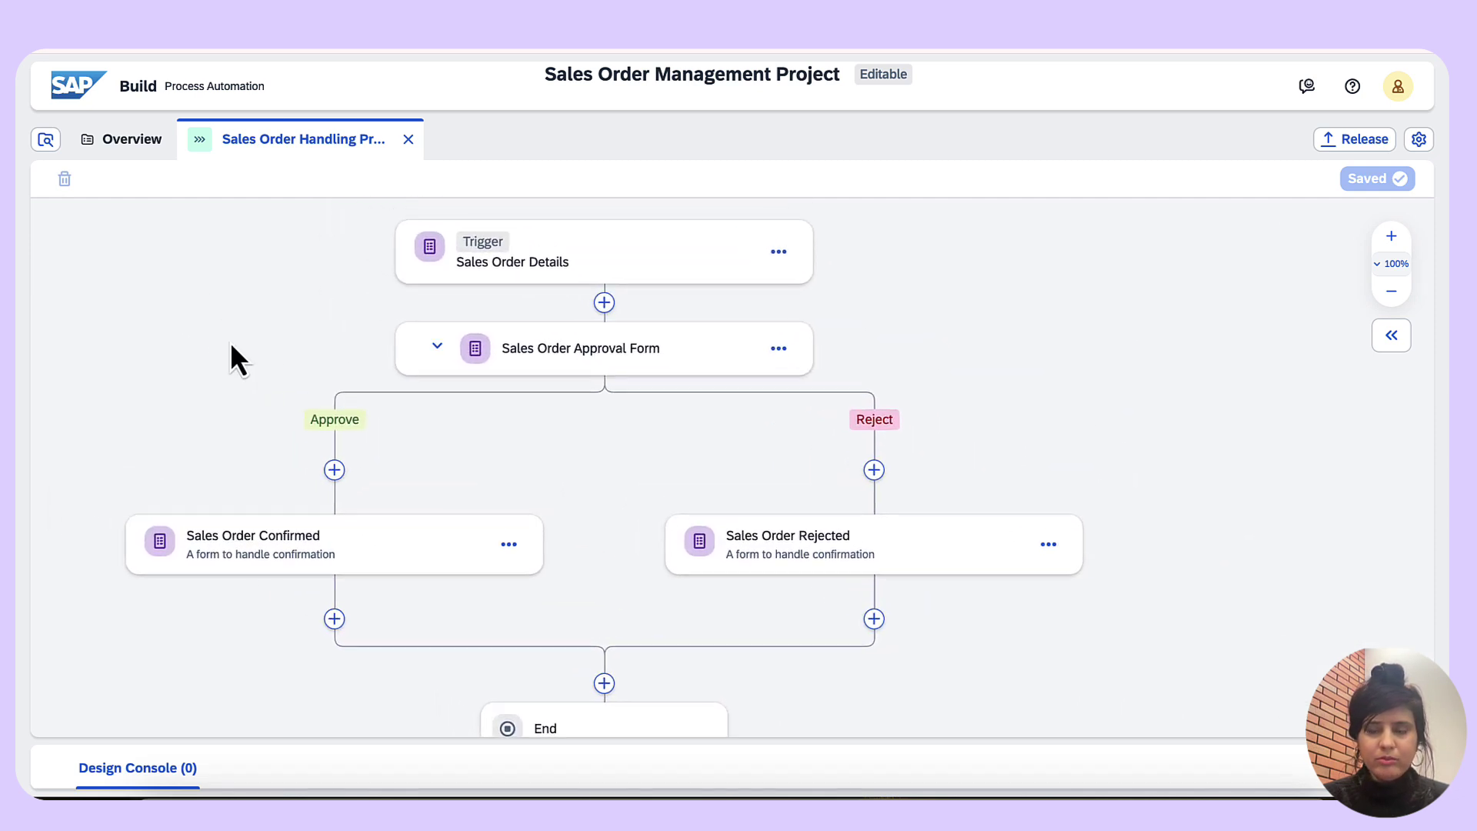
{"action": "left_click", "coordinate": [1392, 294]}
{"action": "left_click", "coordinate": [1392, 294]}
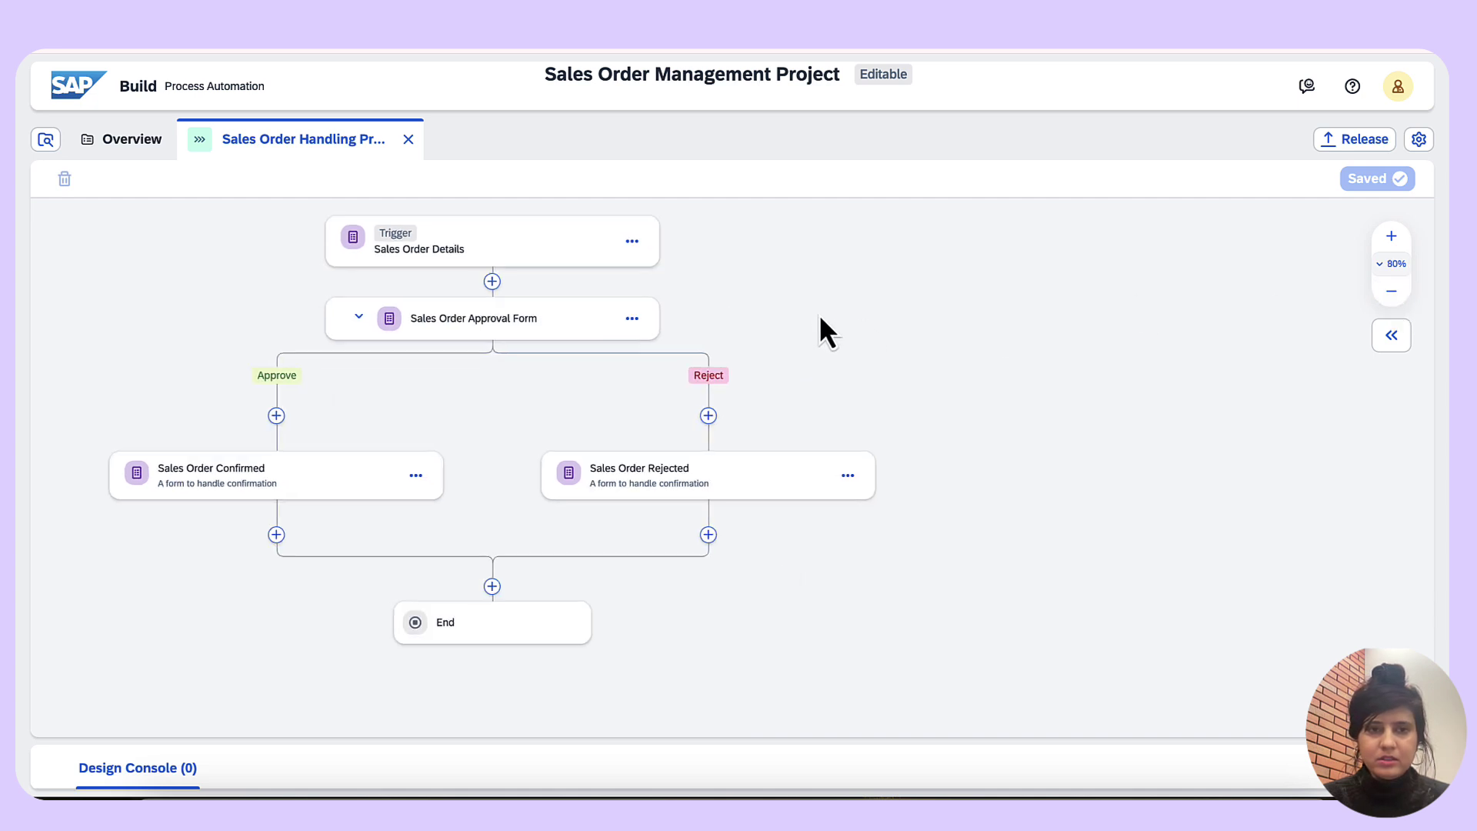
{"action": "left_click_drag", "start_coordinate": [821, 330], "coordinate": [986, 350]}
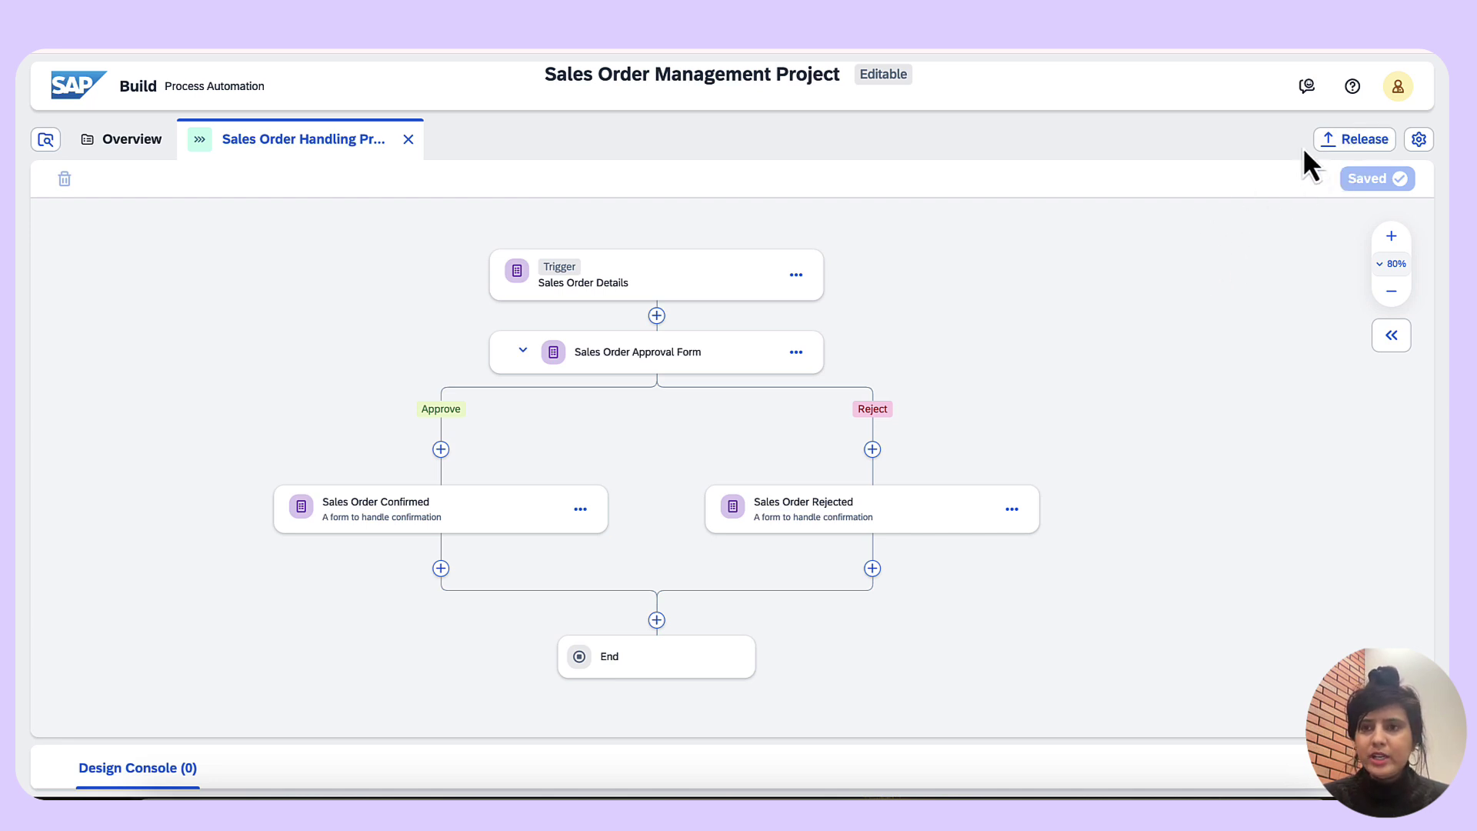
- Release the project as version 1.0.0 with the release note 'First Release'
{"action": "left_click", "coordinate": [1361, 146]}
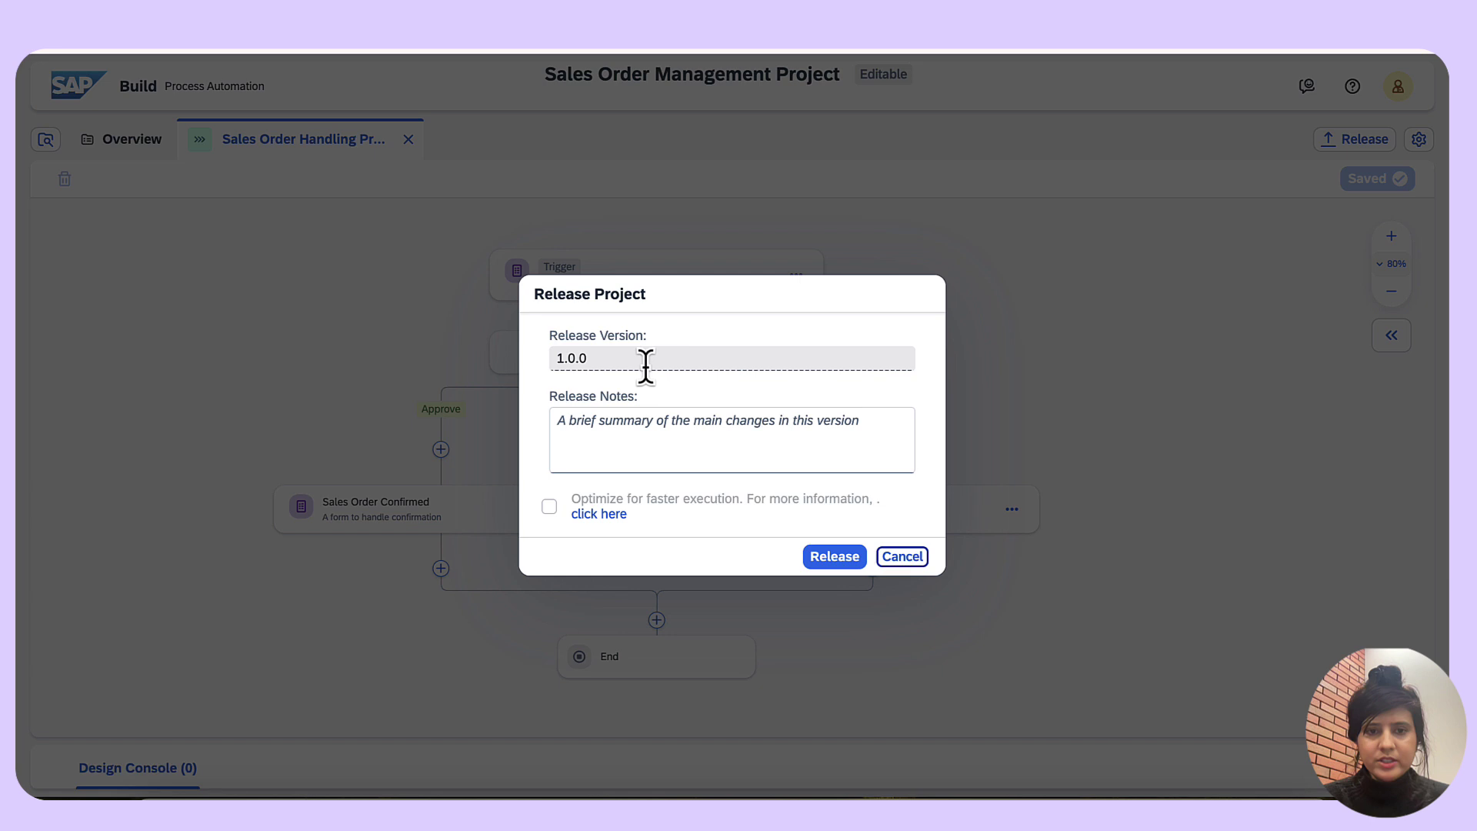
{"action": "left_click", "coordinate": [585, 435]}
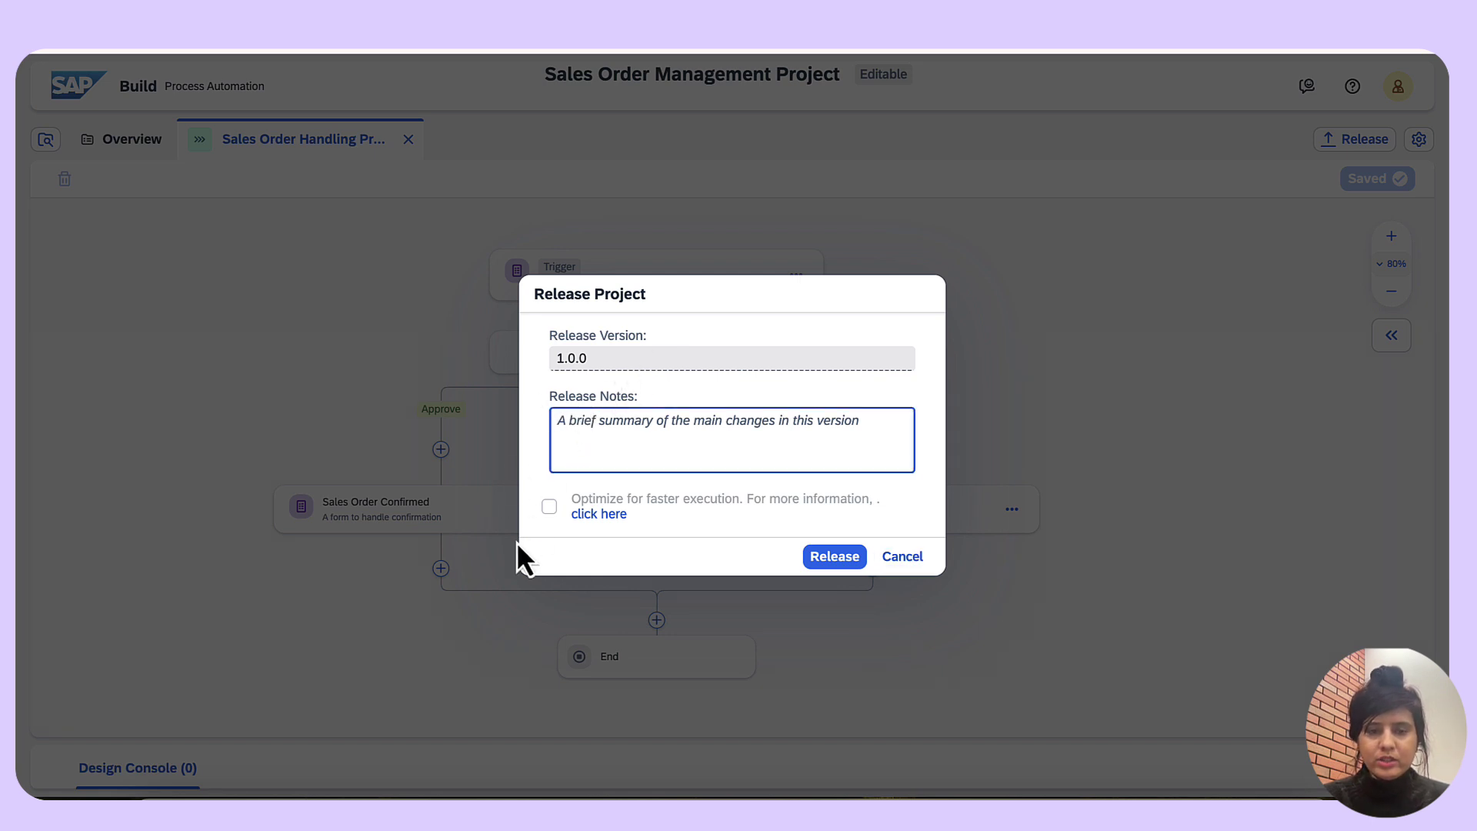
{"action": "type", "text": "Fi"}
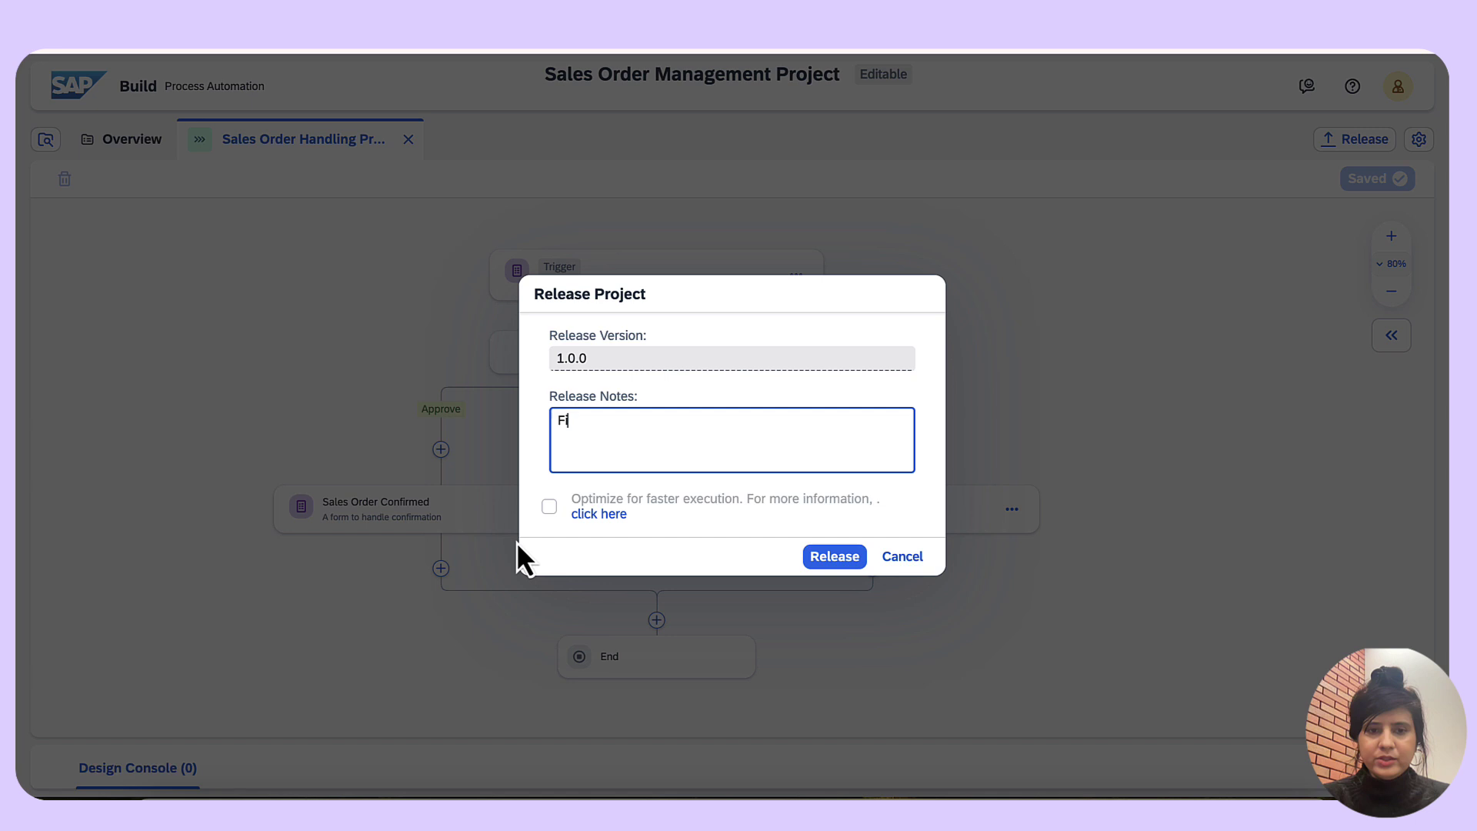
{"action": "type", "text": "rst Release"}
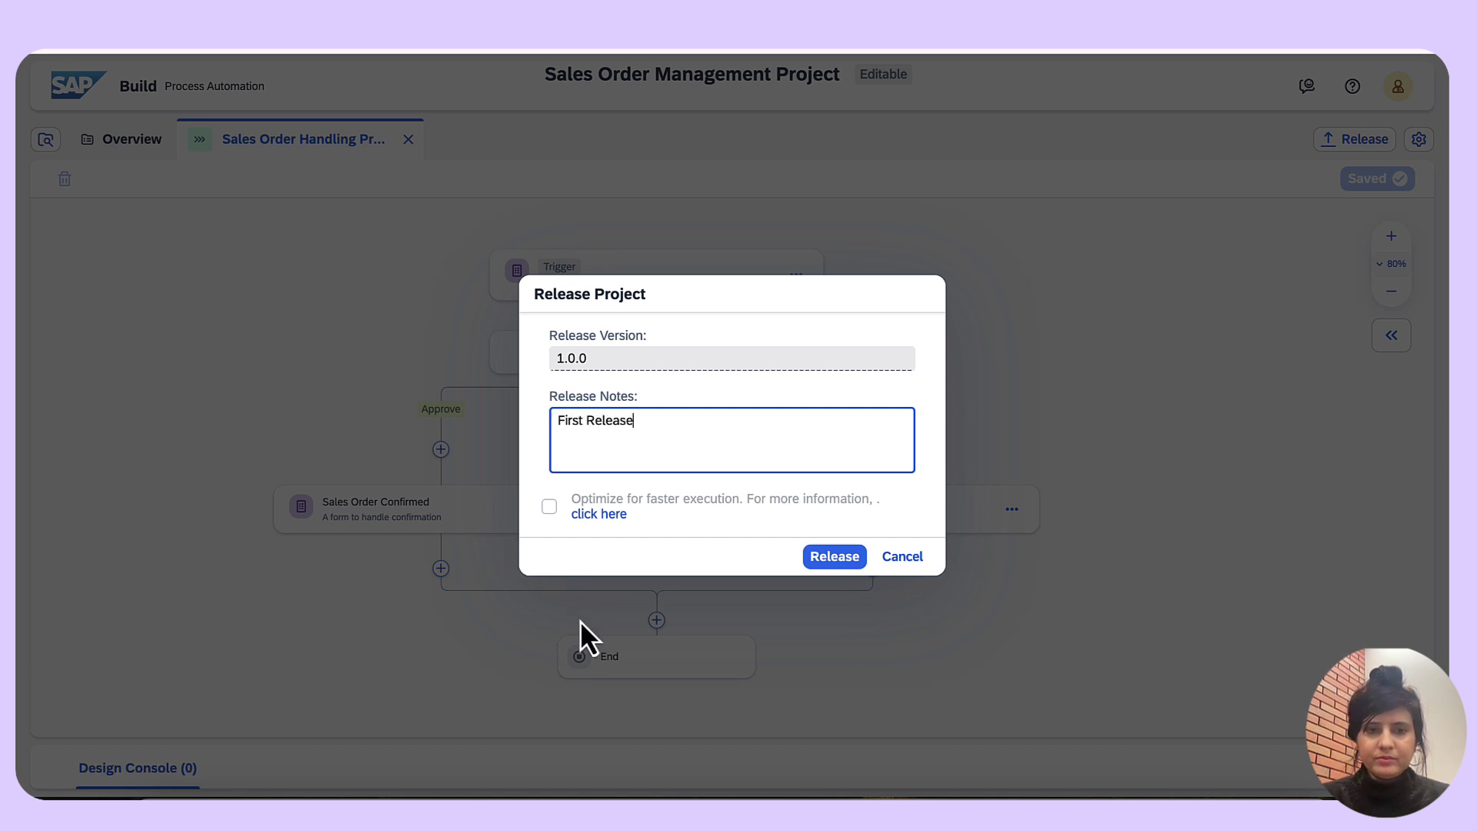
{"action": "left_click", "coordinate": [835, 558]}
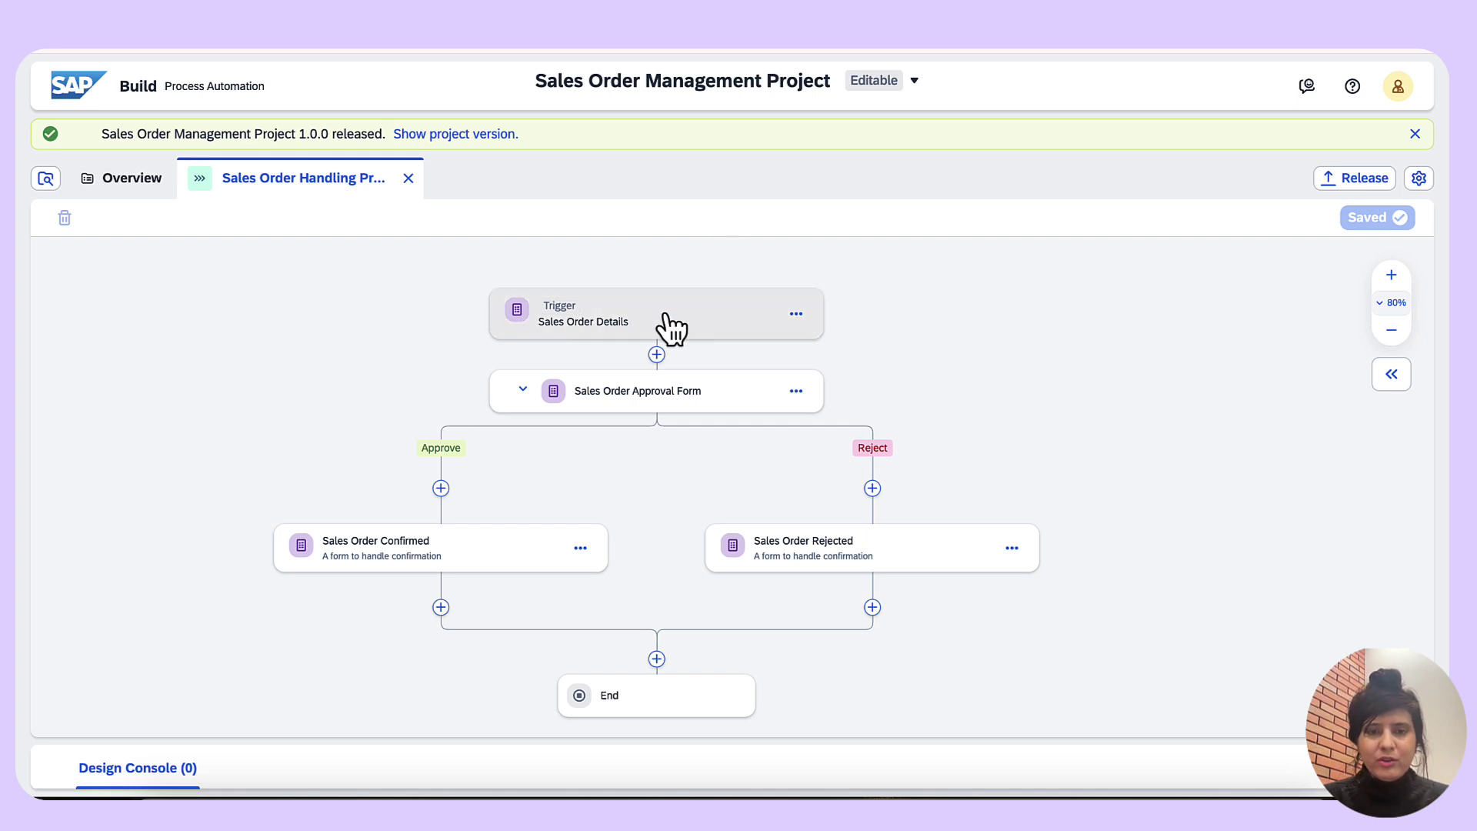
- Open the Sales Order Details trigger form in the form editor from the Trigger node's menu
{"action": "left_click", "coordinate": [632, 319]}
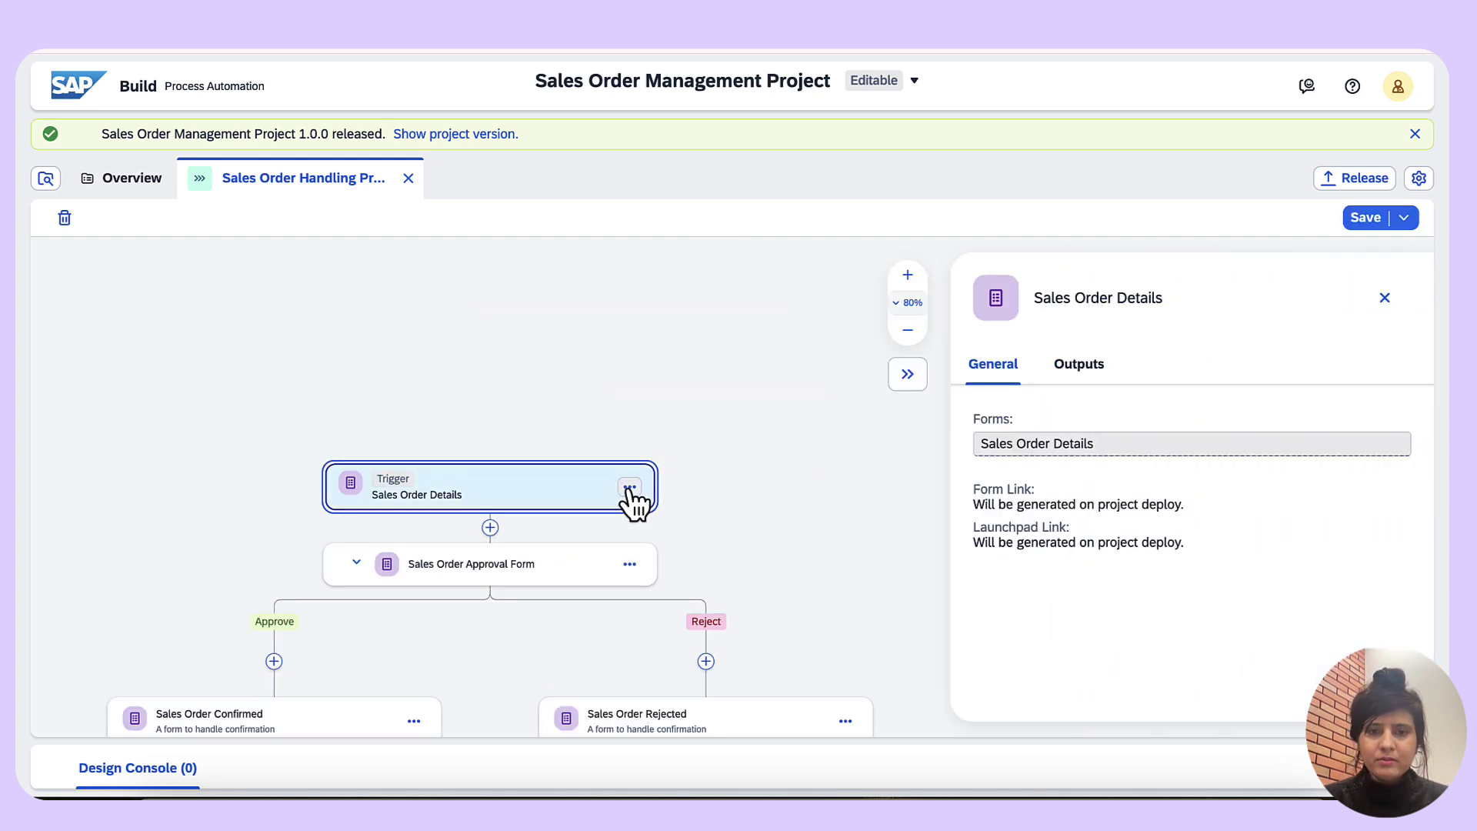
{"action": "left_click", "coordinate": [629, 487]}
{"action": "left_click", "coordinate": [694, 523]}
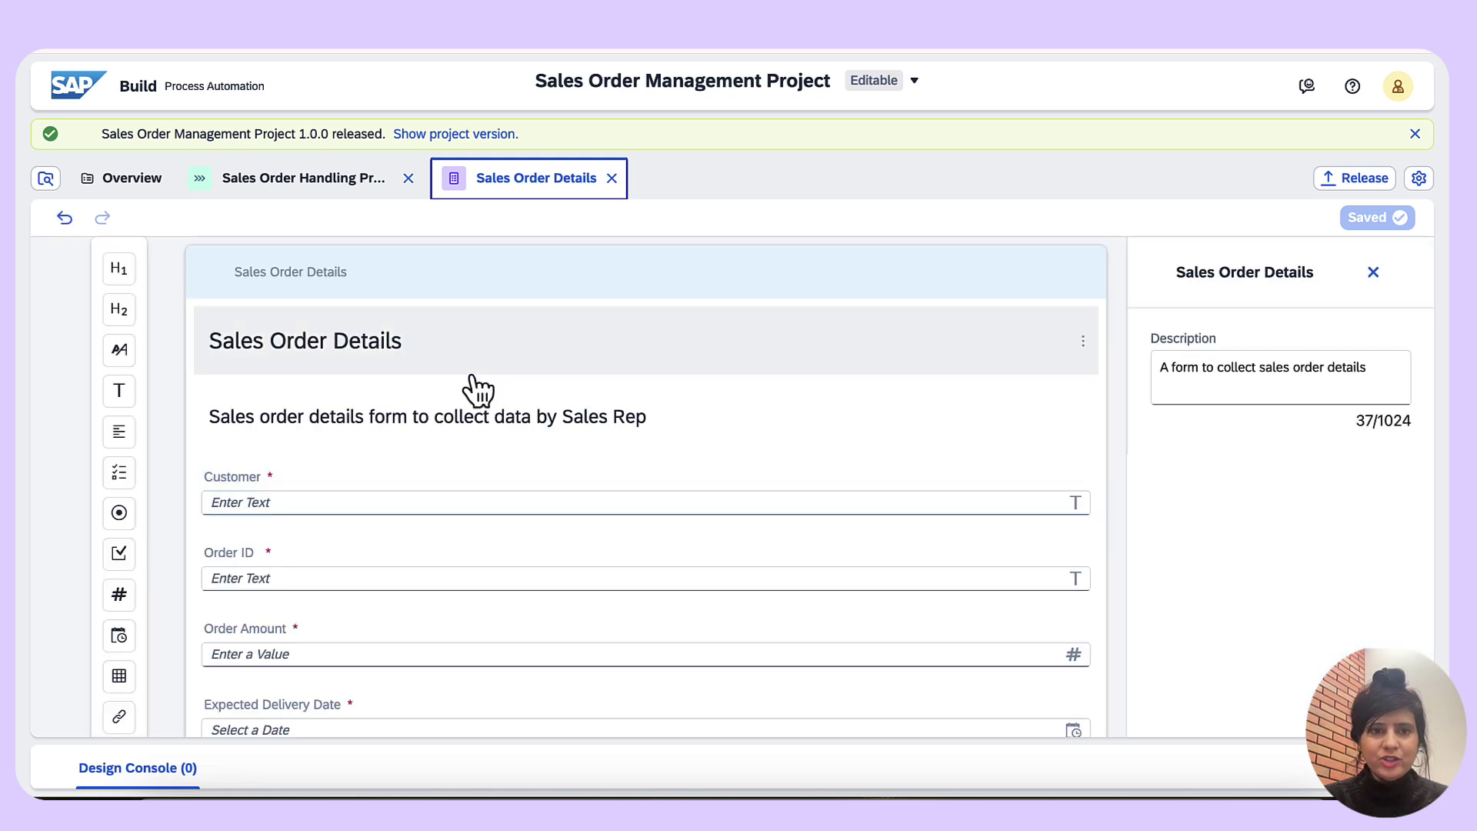
- Change the form heading's capital D to lowercase, making it 'Sales Order details', and save
{"action": "left_click", "coordinate": [341, 341]}
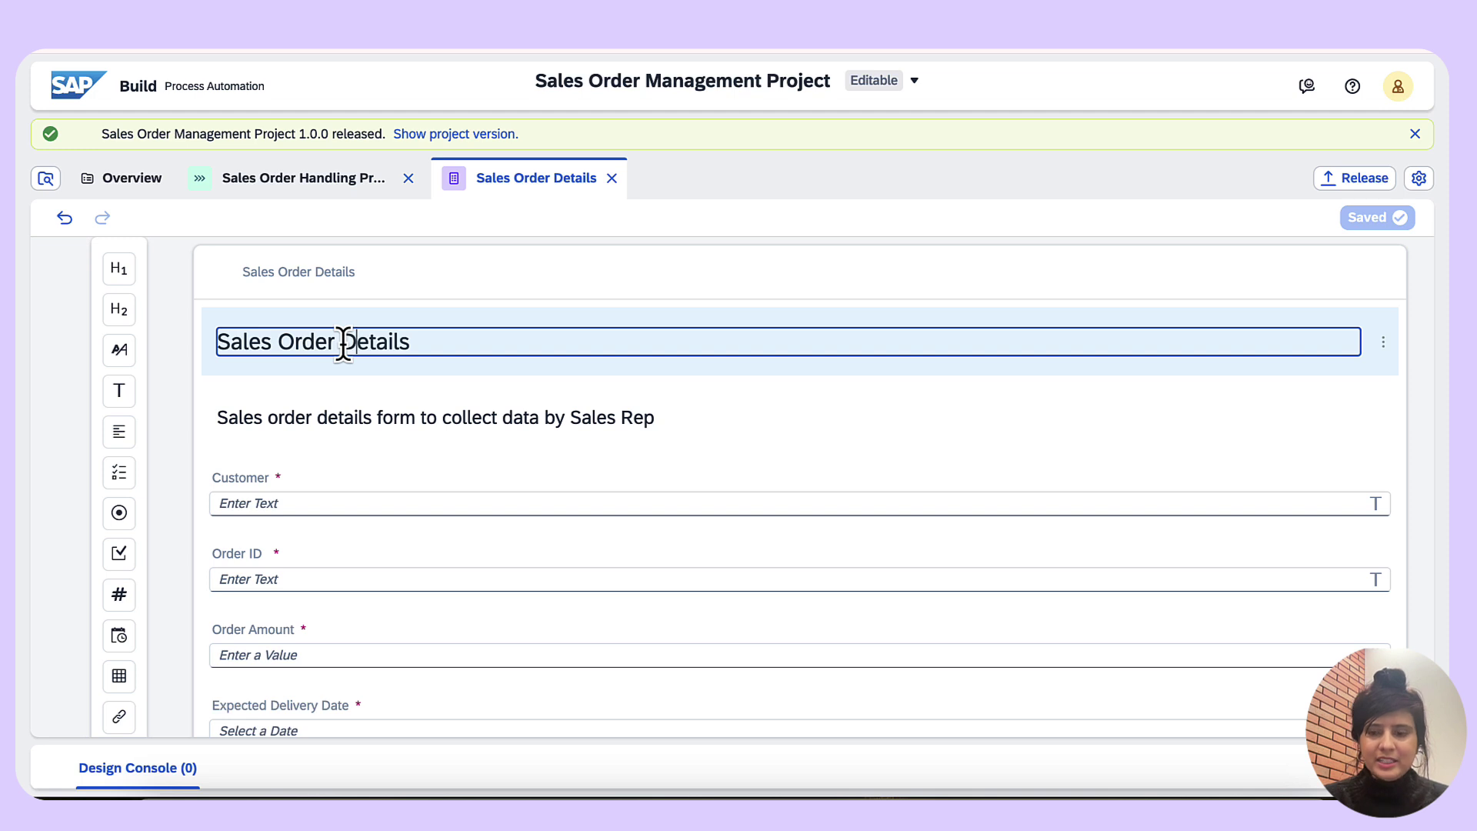
{"action": "key", "text": "Delete"}
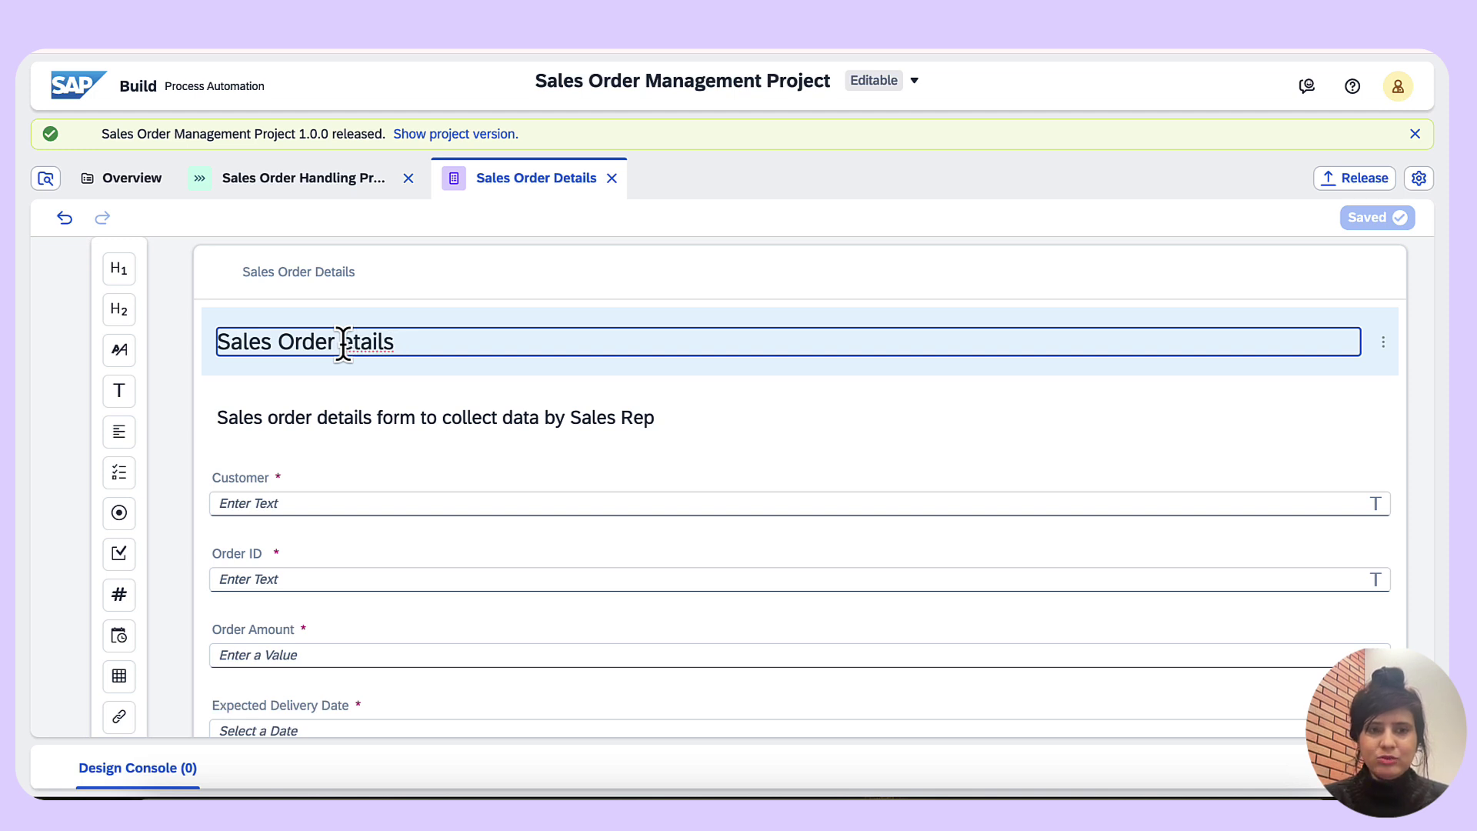
{"action": "type", "text": "d"}
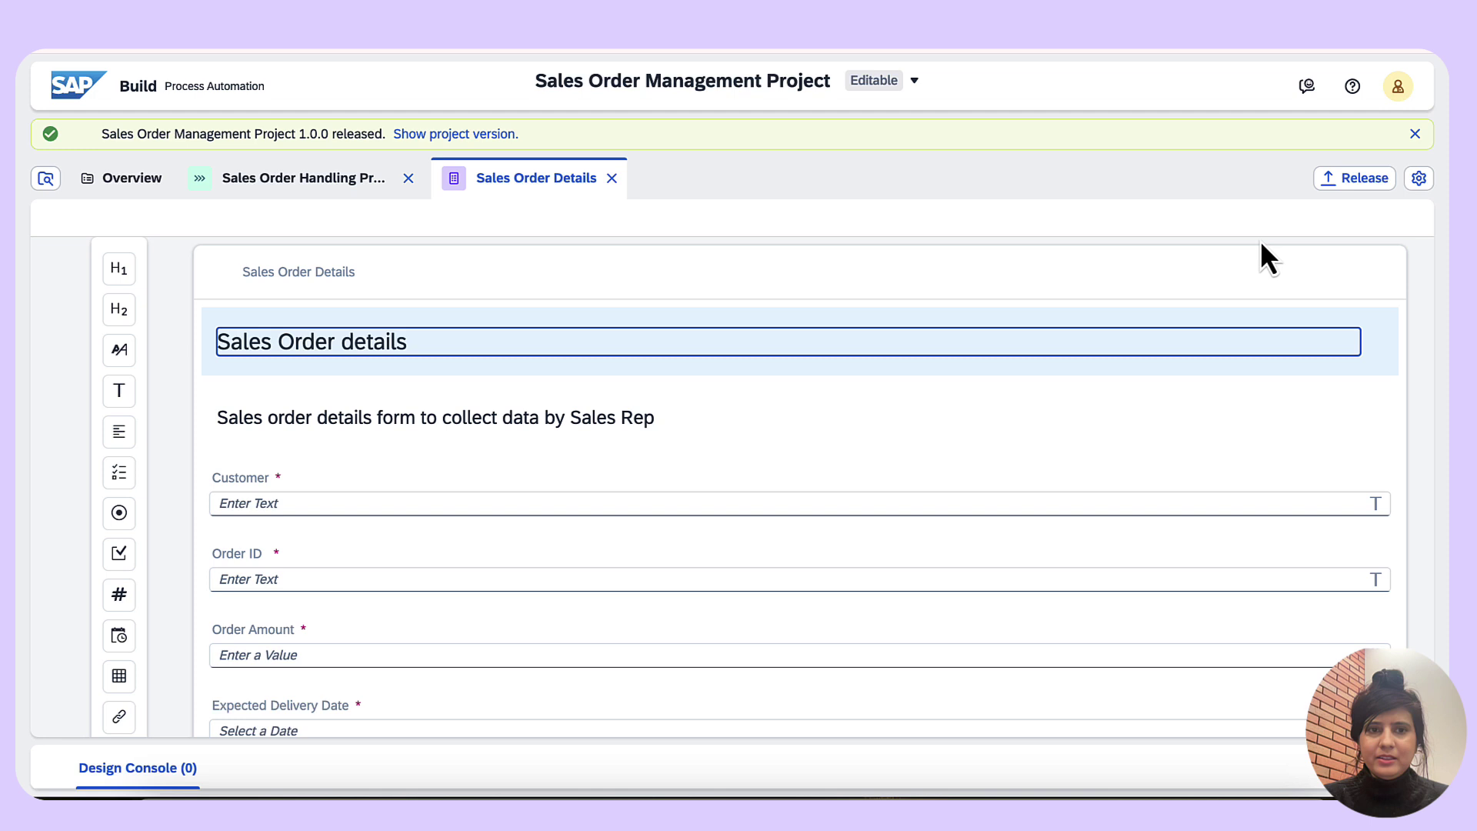
{"action": "left_click", "coordinate": [1360, 223]}
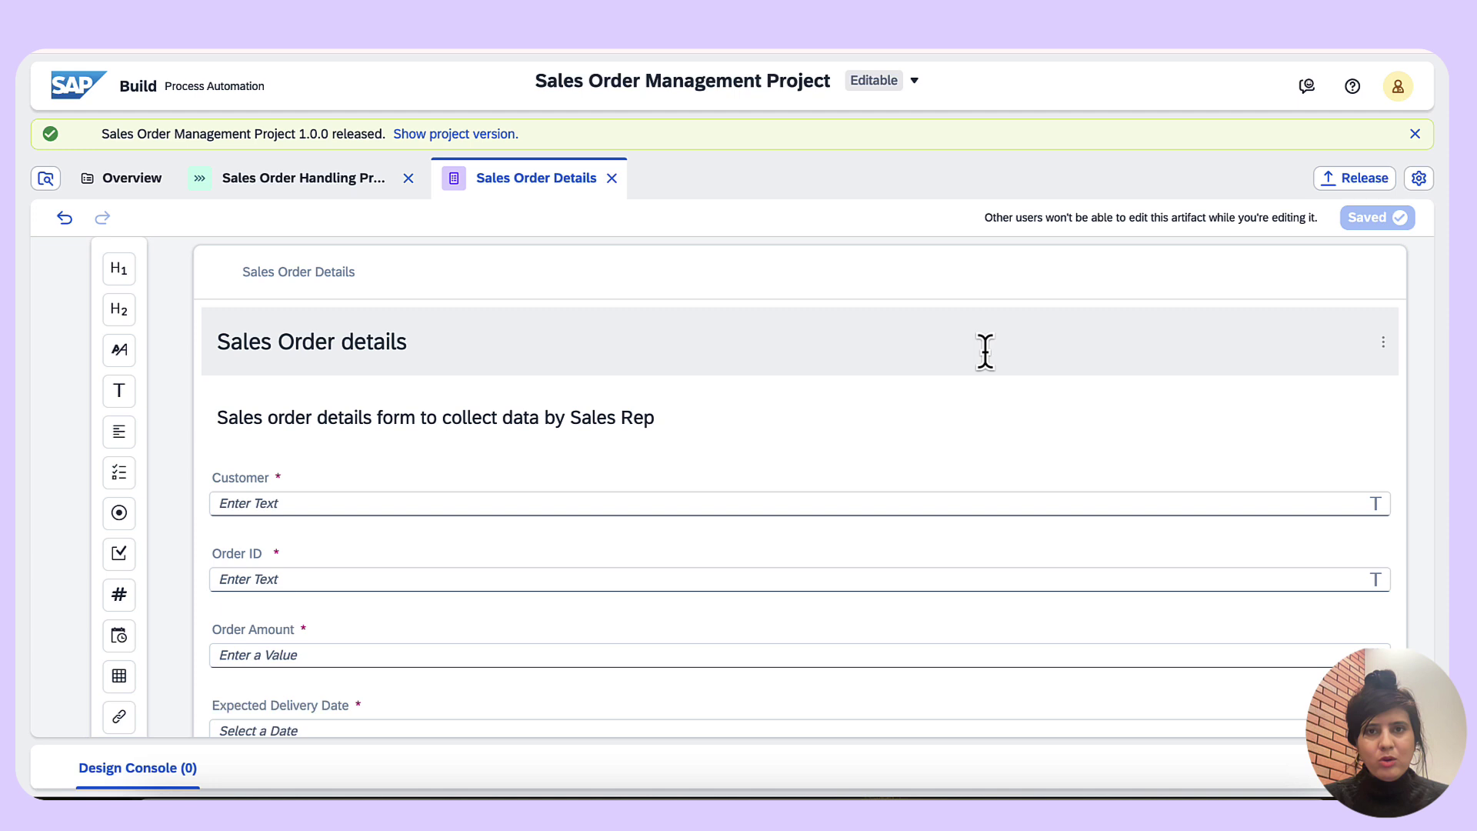
- Release the updated project as patch-only version 1.0.1
{"action": "left_click", "coordinate": [1360, 182]}
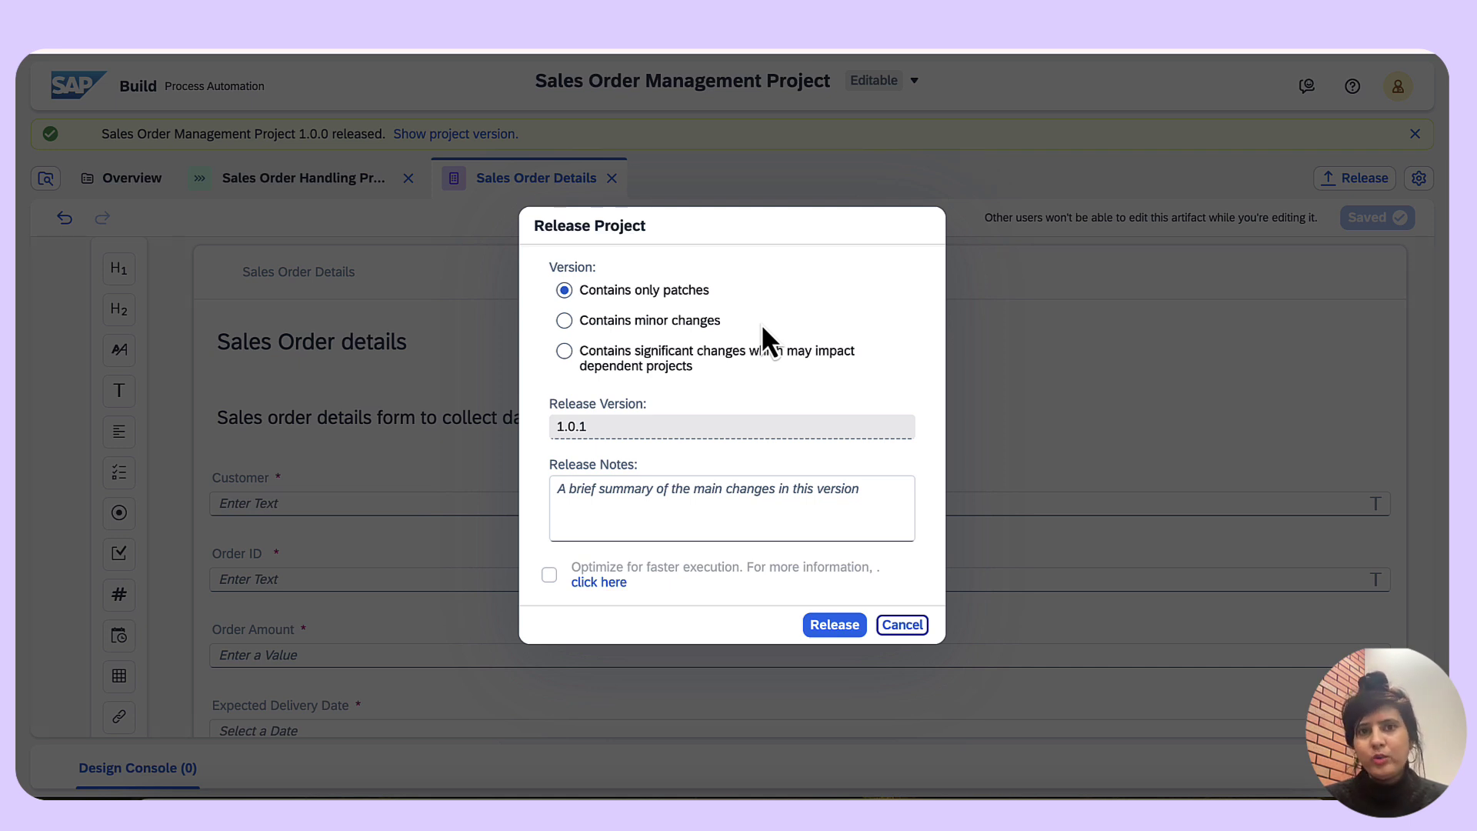
{"action": "left_click", "coordinate": [720, 325]}
{"action": "left_click", "coordinate": [570, 361]}
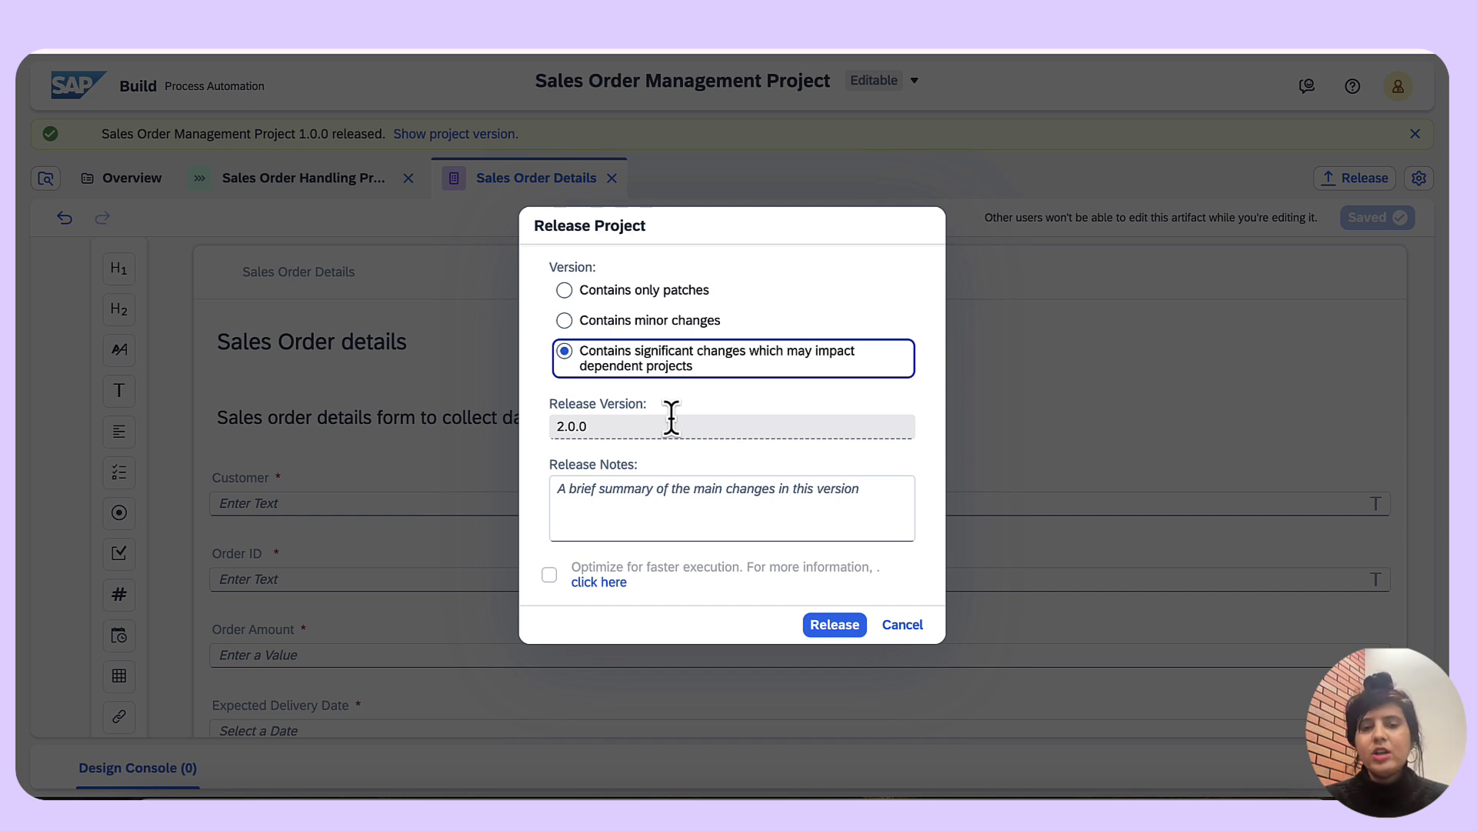
{"action": "left_click", "coordinate": [571, 323]}
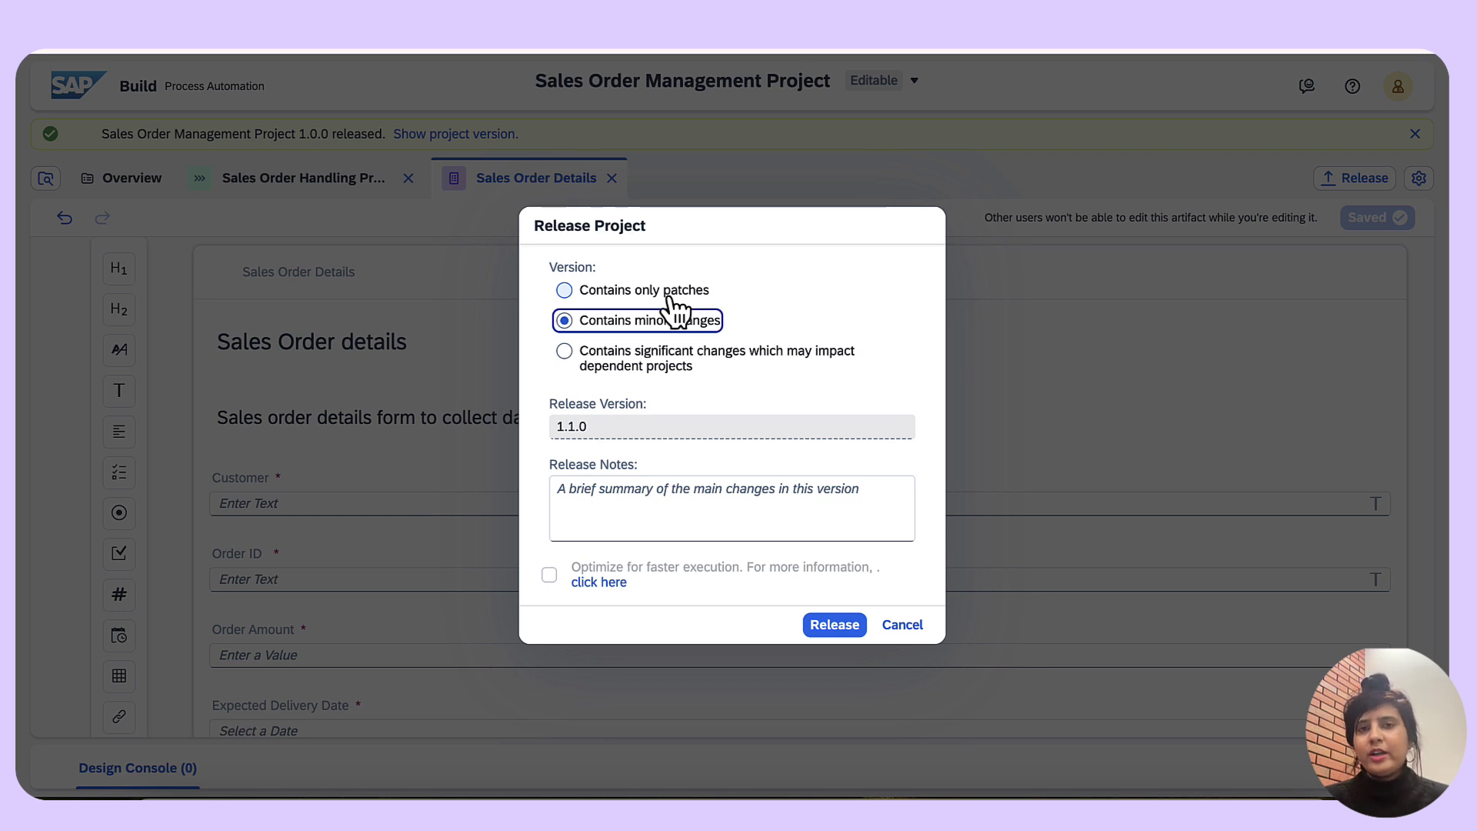
{"action": "left_click", "coordinate": [572, 297]}
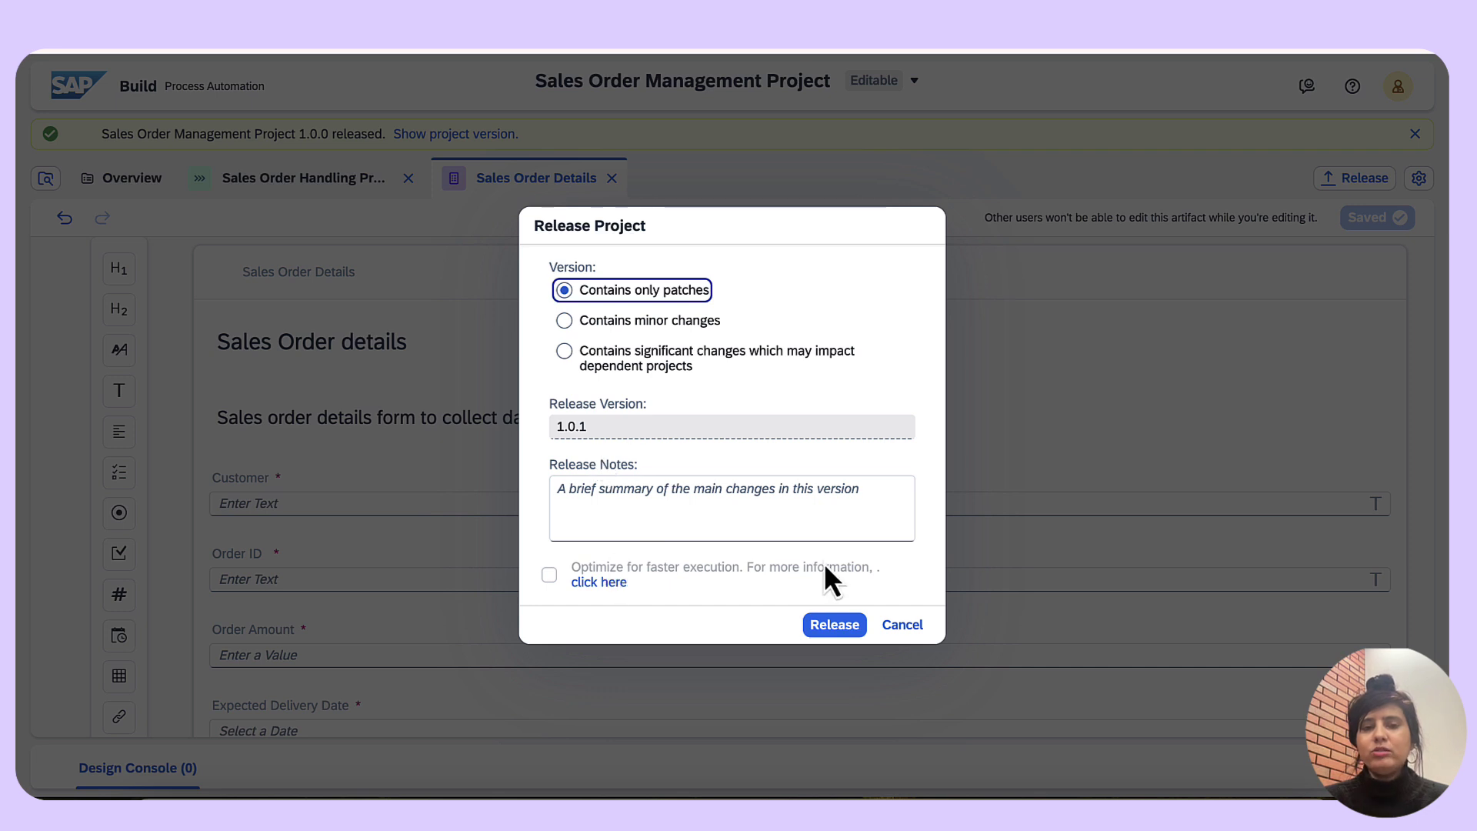
{"action": "left_click", "coordinate": [844, 639]}
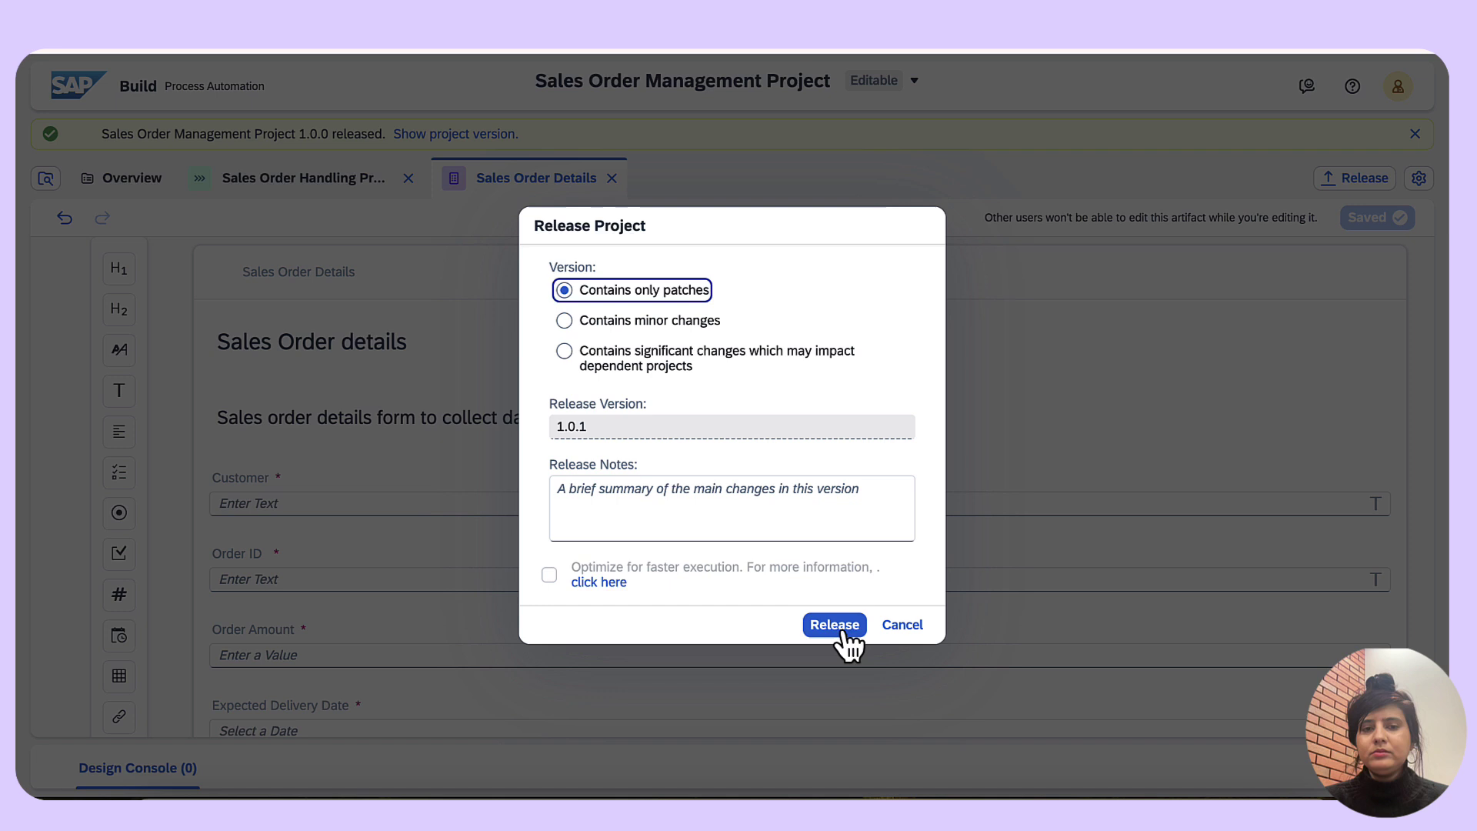
{"action": "left_click", "coordinate": [843, 633]}
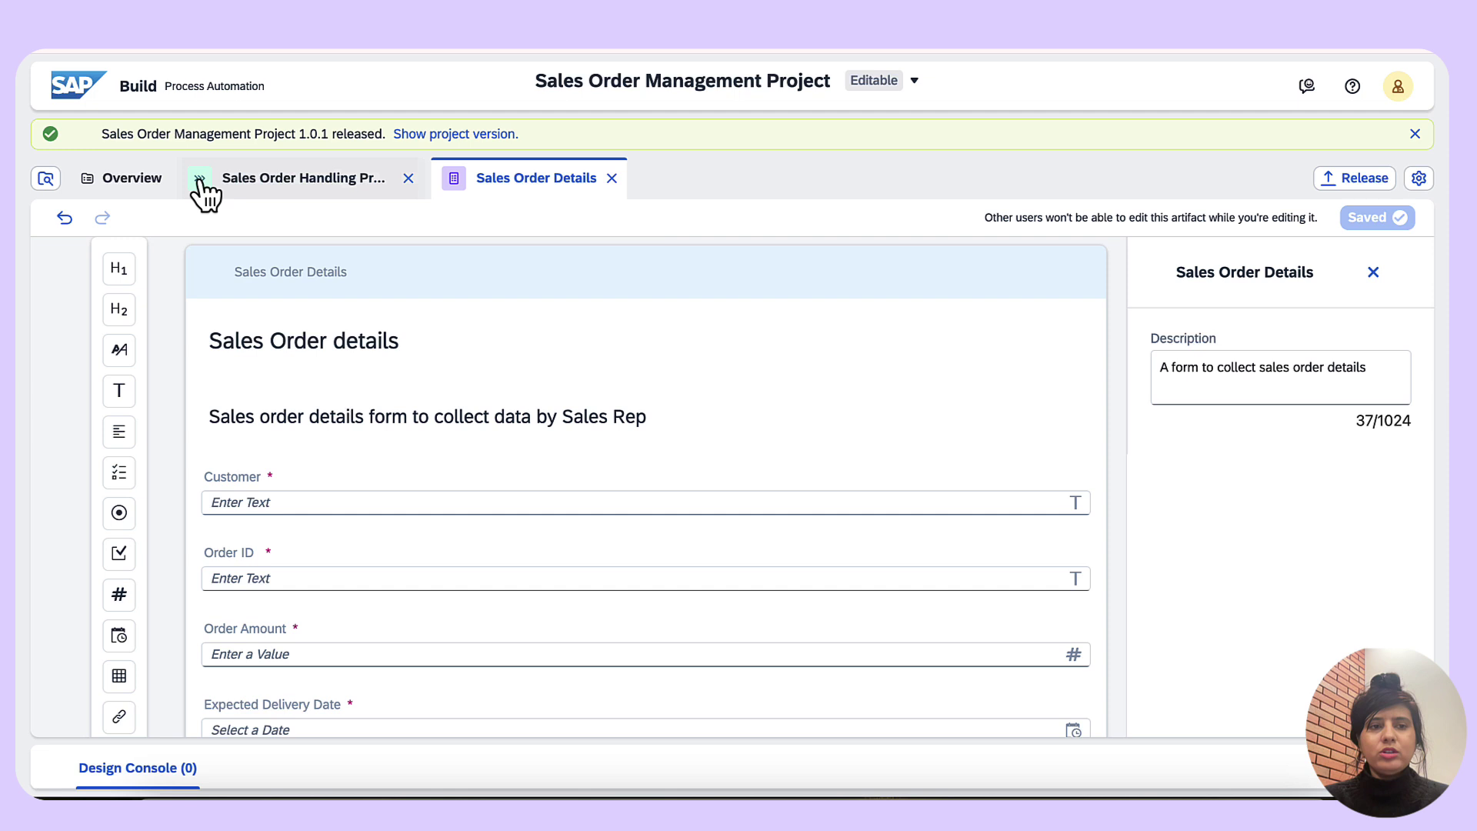
- Switch the project overview to the 1.0.1 Released version
{"action": "left_click", "coordinate": [127, 193]}
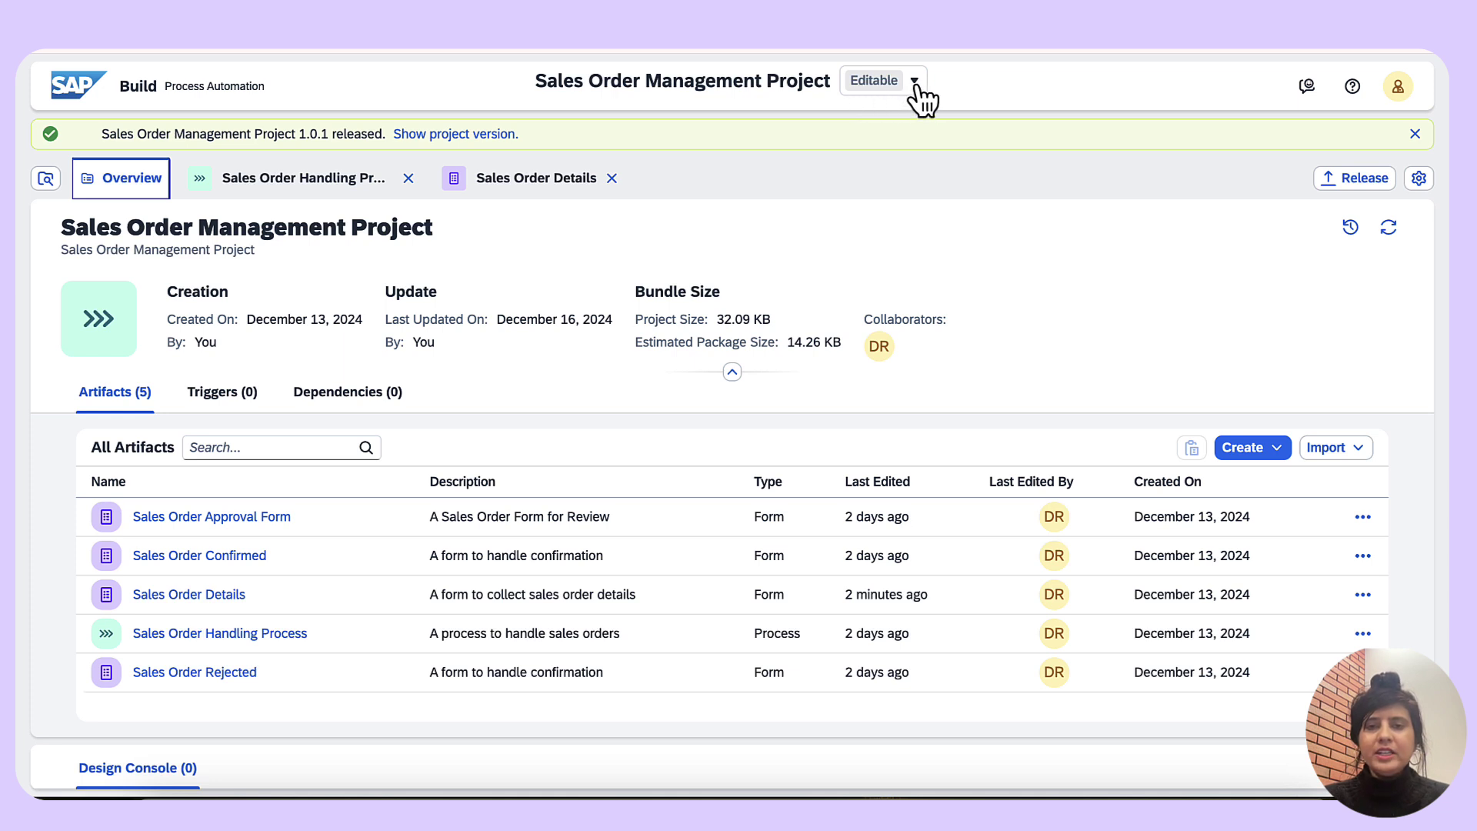
{"action": "left_click", "coordinate": [915, 82]}
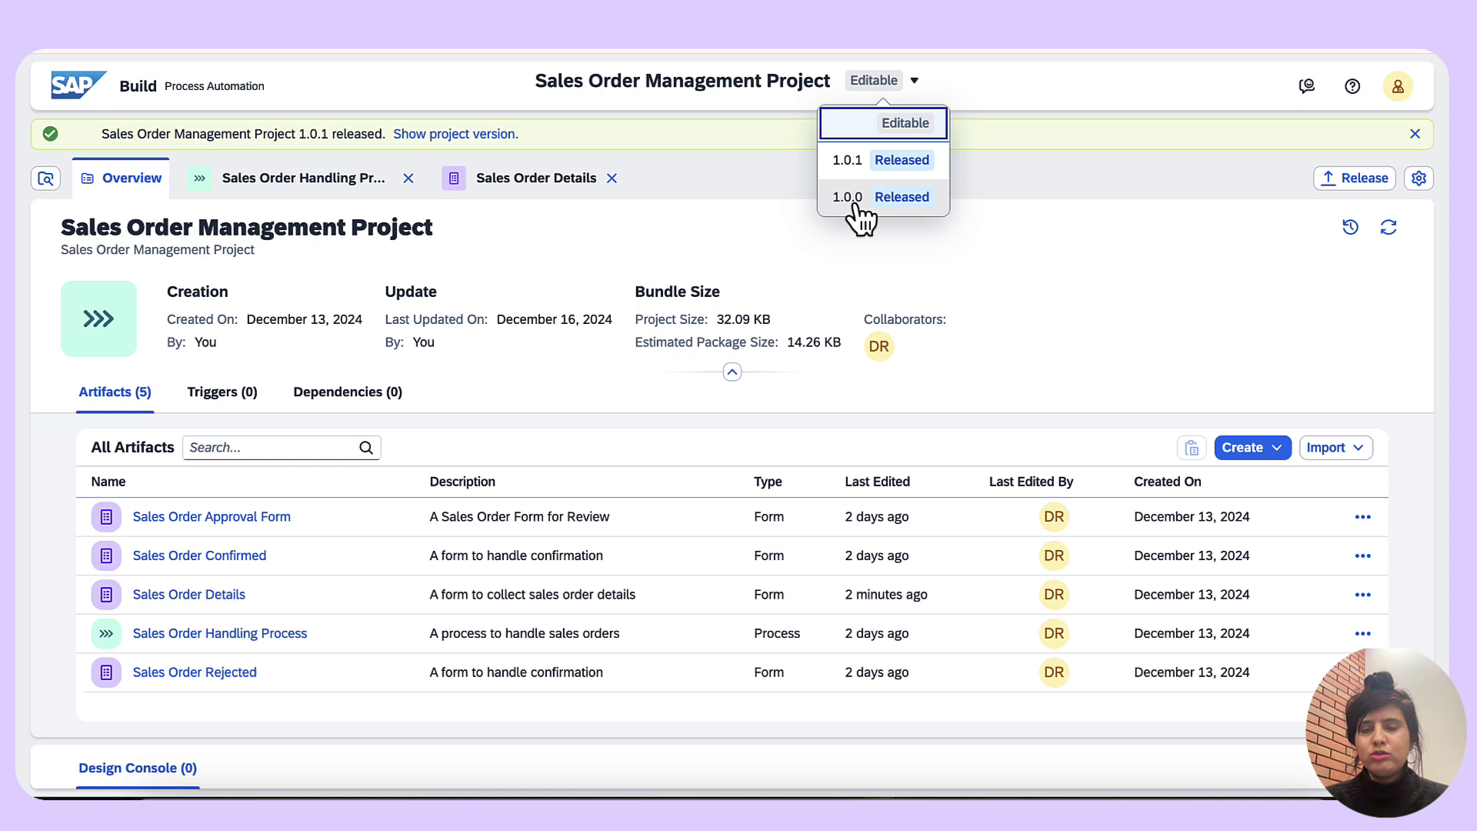
{"action": "left_click", "coordinate": [854, 162]}
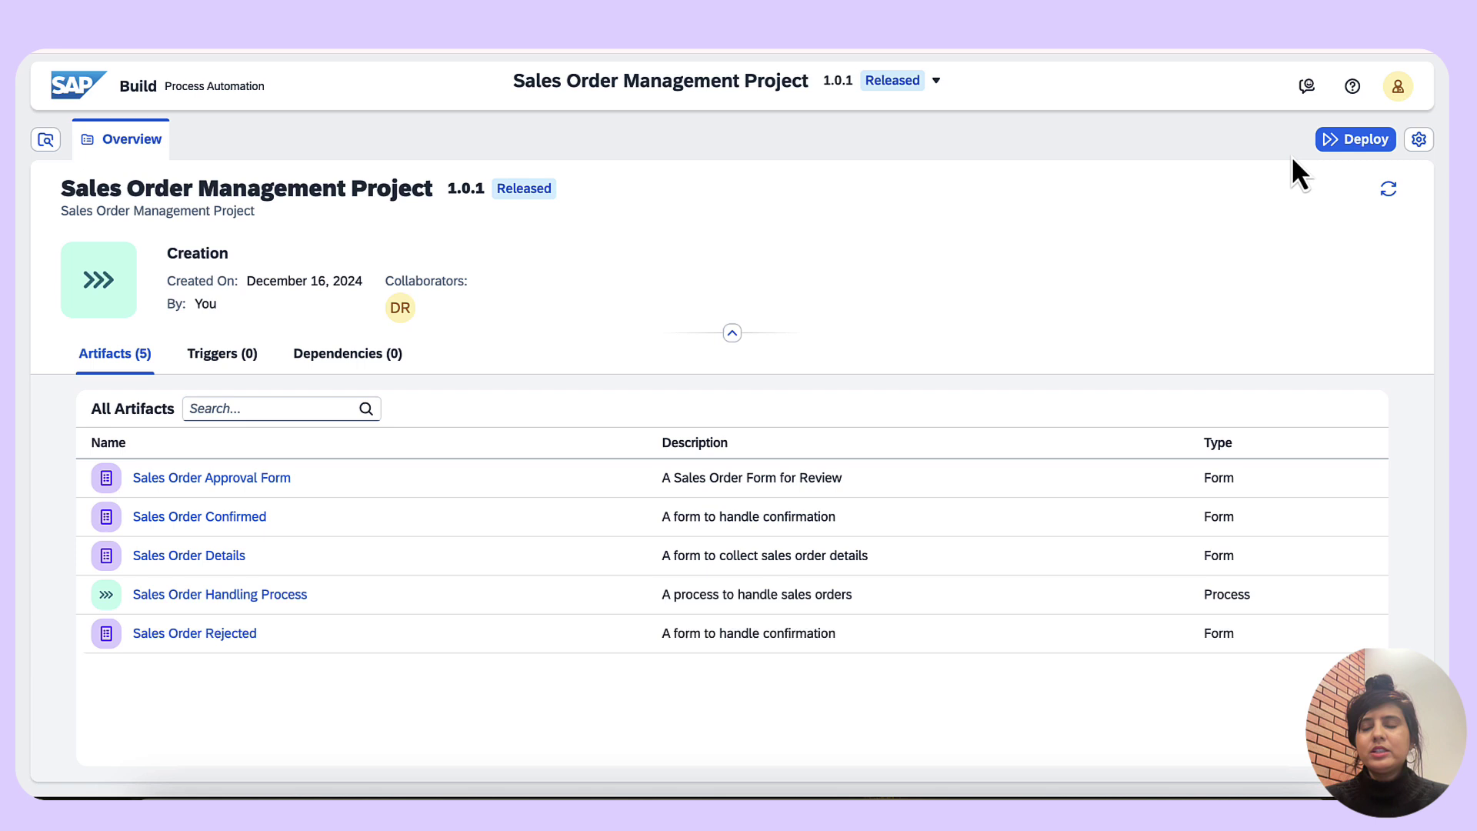
- Deploy version 1.0.1 to the Public environment
{"action": "left_click", "coordinate": [1354, 156]}
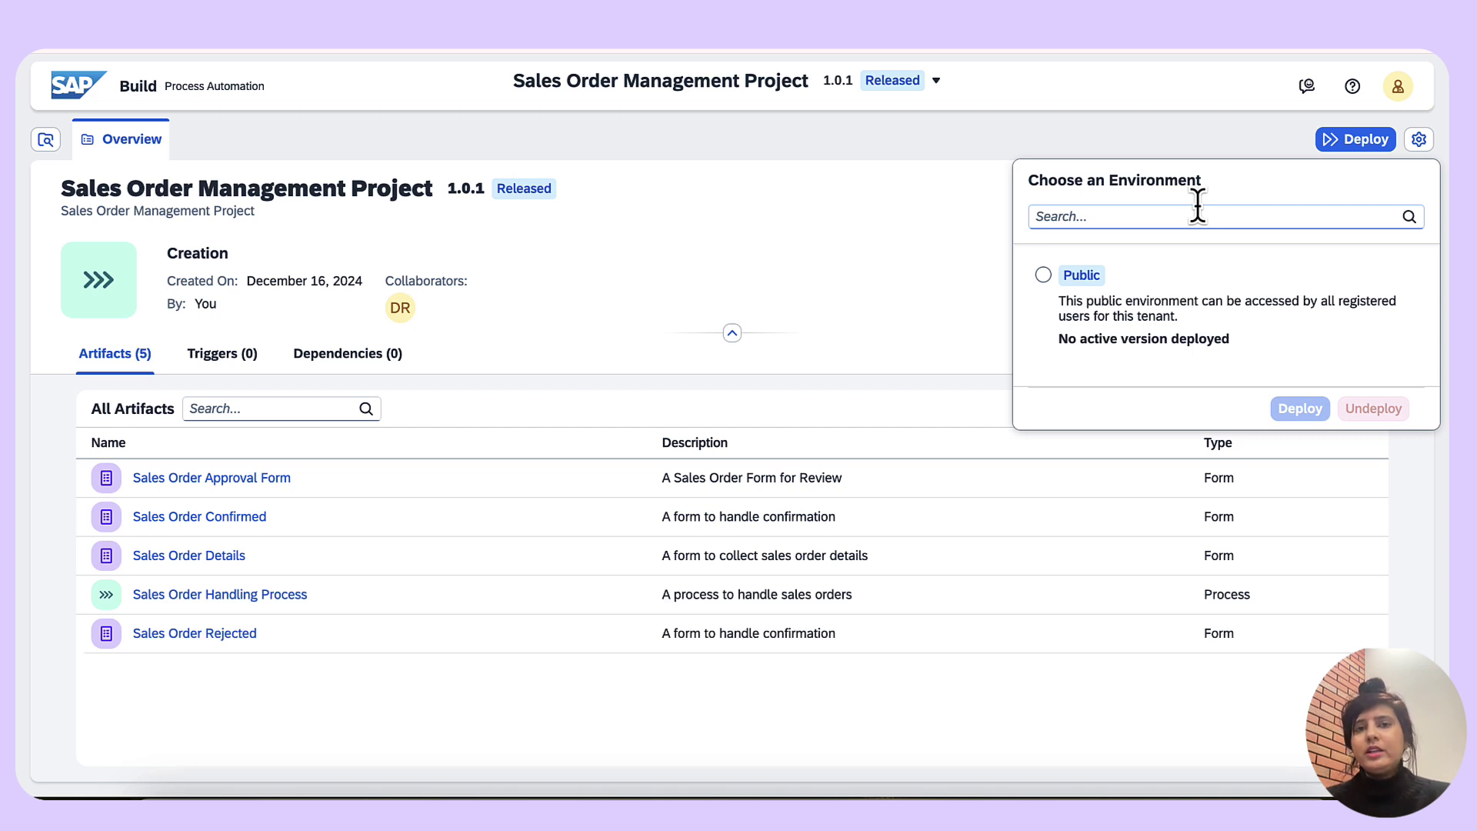
{"action": "left_click", "coordinate": [1043, 277]}
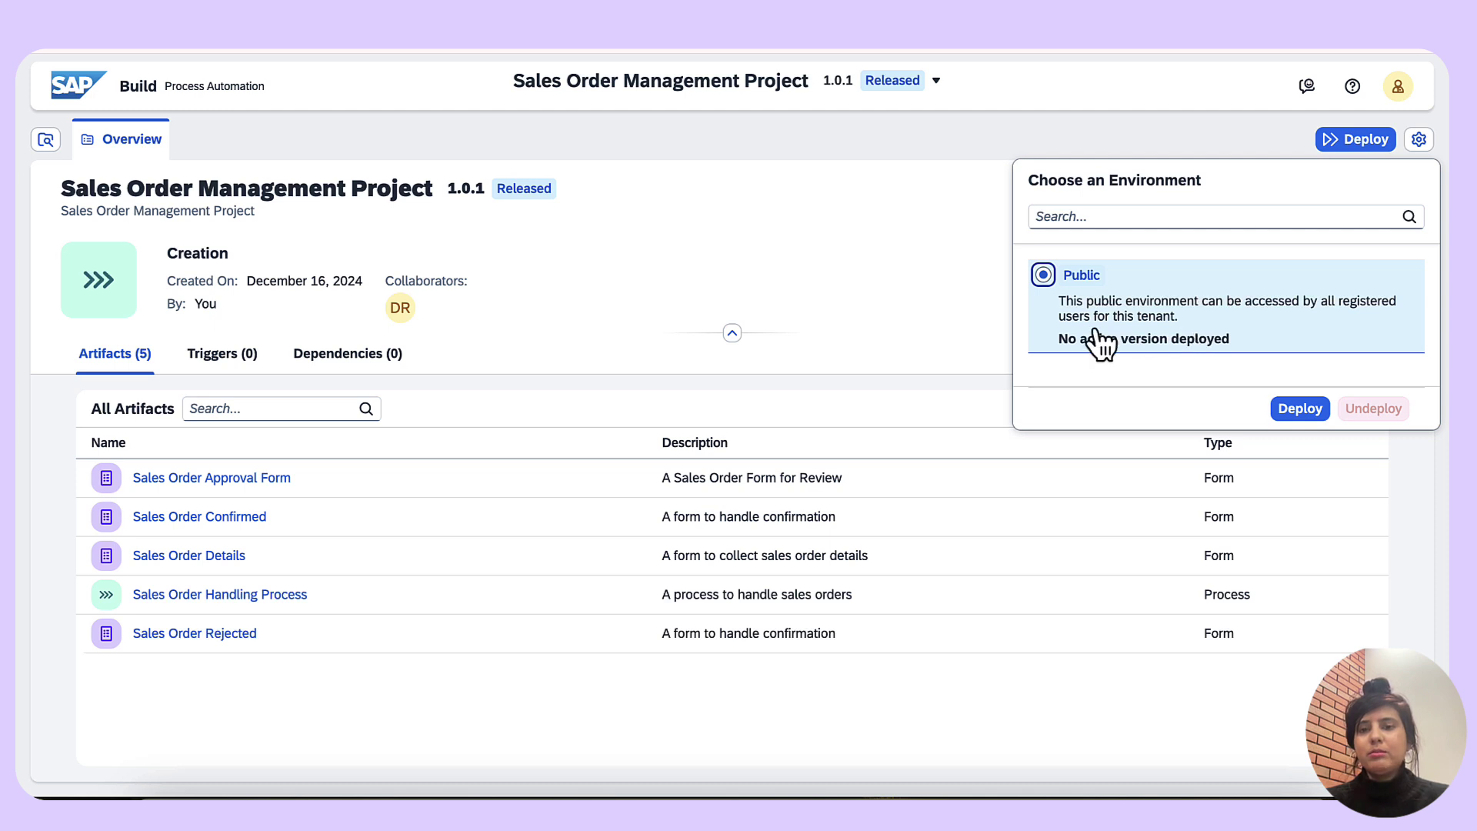
{"action": "left_click", "coordinate": [1307, 416]}
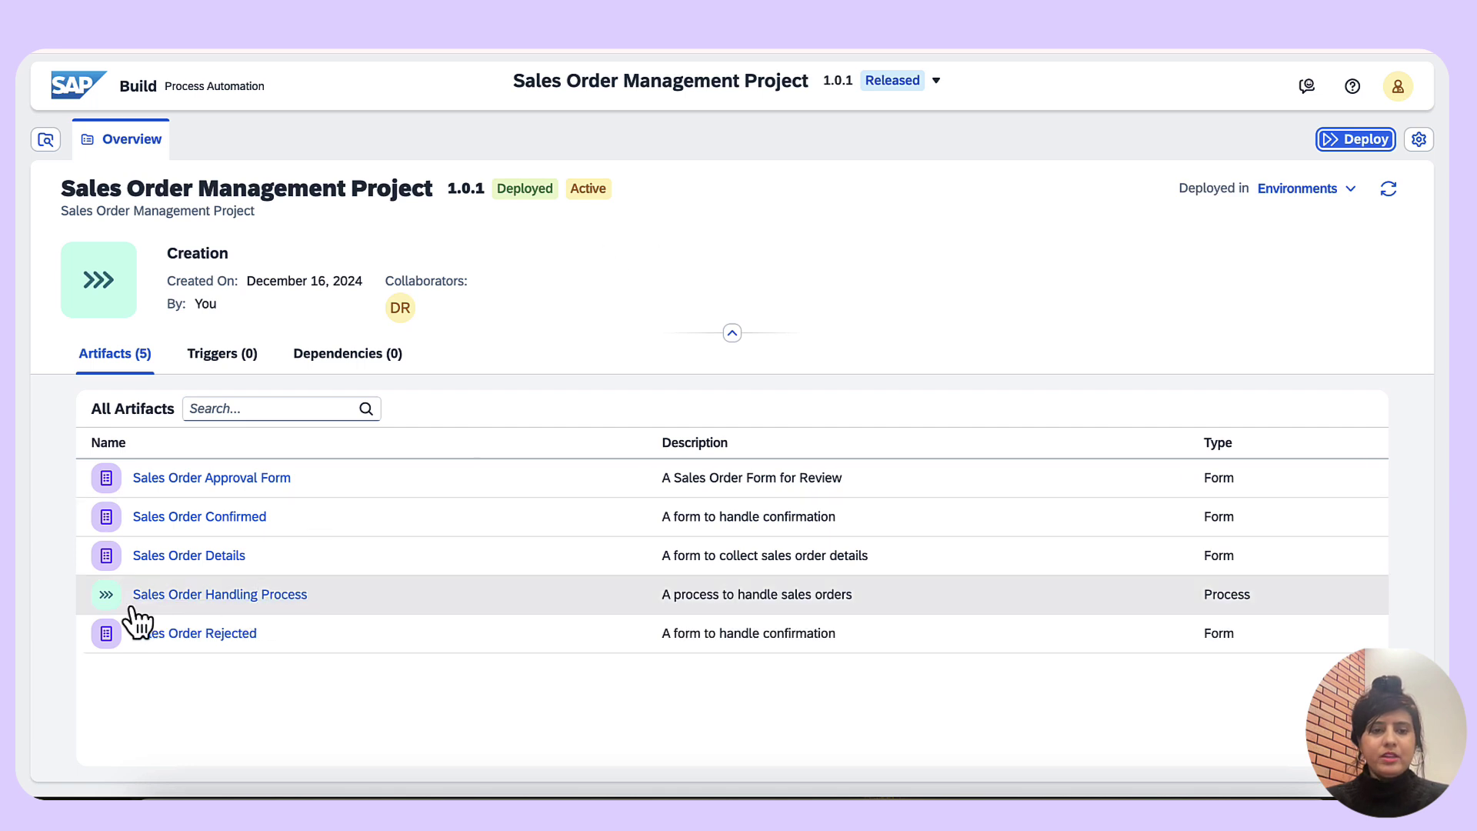
- Copy the Form Link of the Sales Order Details trigger in Sales Order Handling Process
{"action": "left_click", "coordinate": [285, 597]}
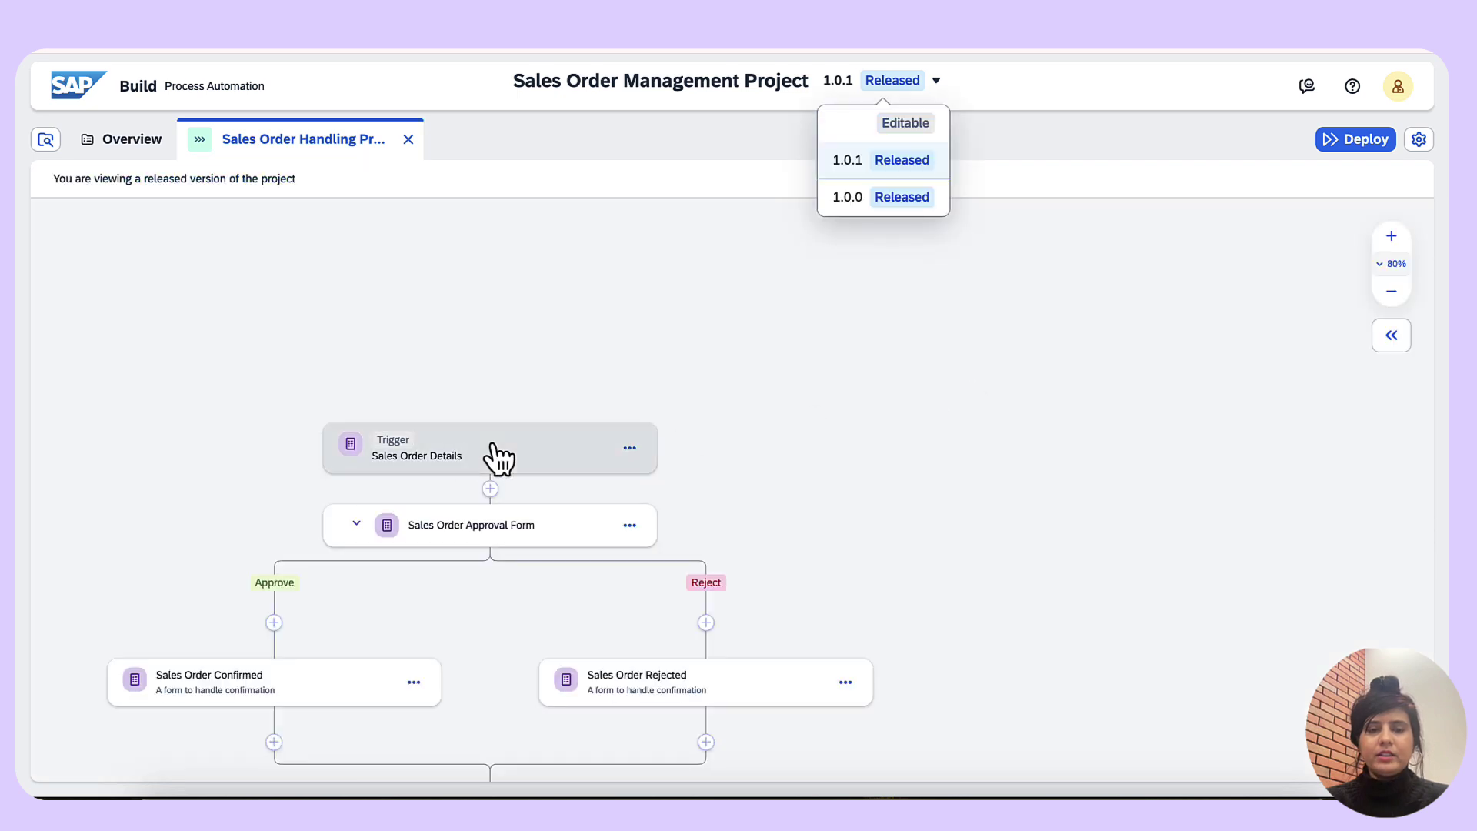
{"action": "left_click", "coordinate": [495, 457]}
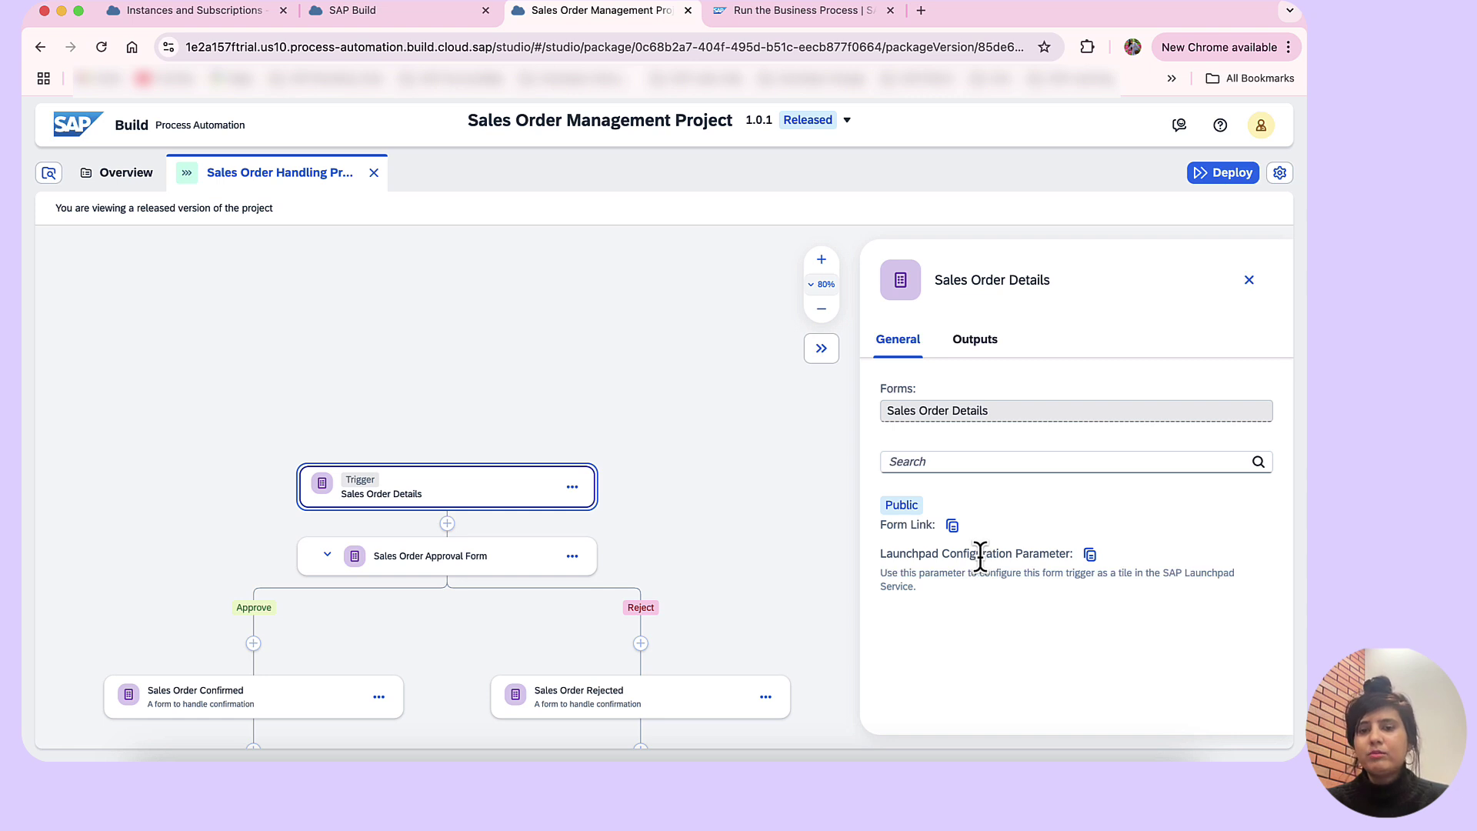
{"action": "left_click", "coordinate": [954, 527]}
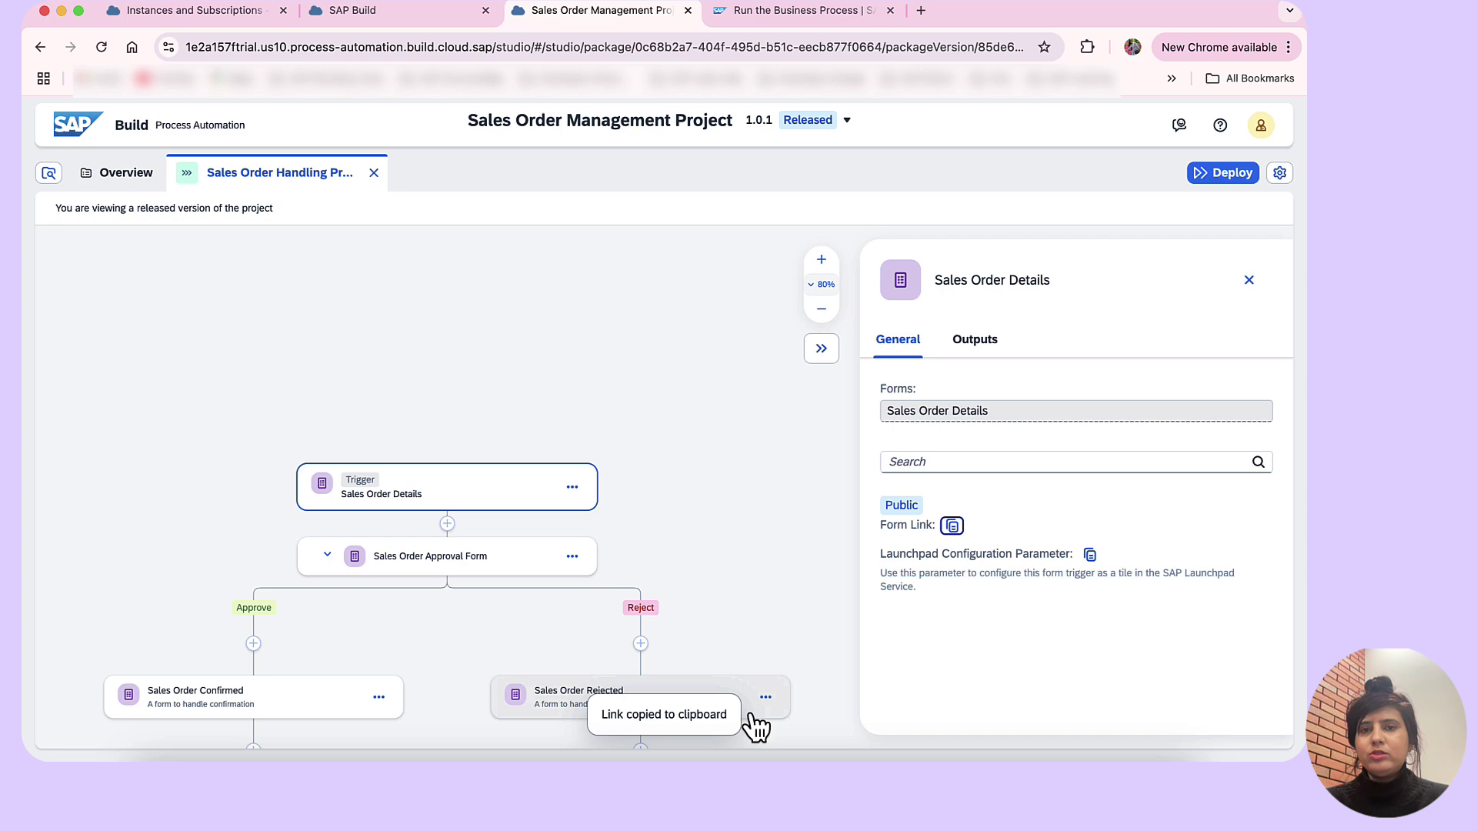
- Paste the copied form link into a new Chrome tab and load it
{"action": "left_click", "coordinate": [922, 11]}
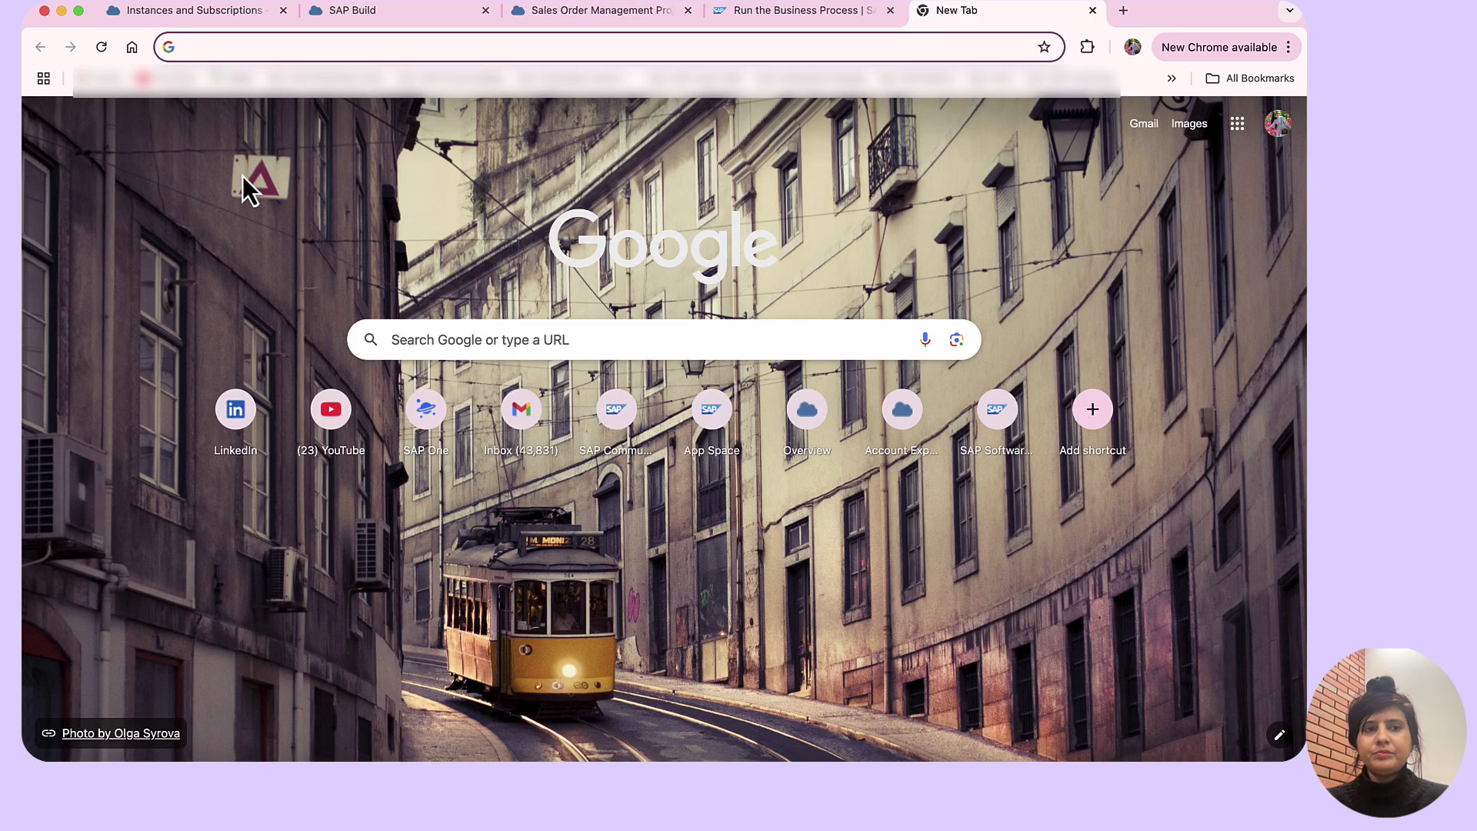
{"action": "key", "text": "super+v"}
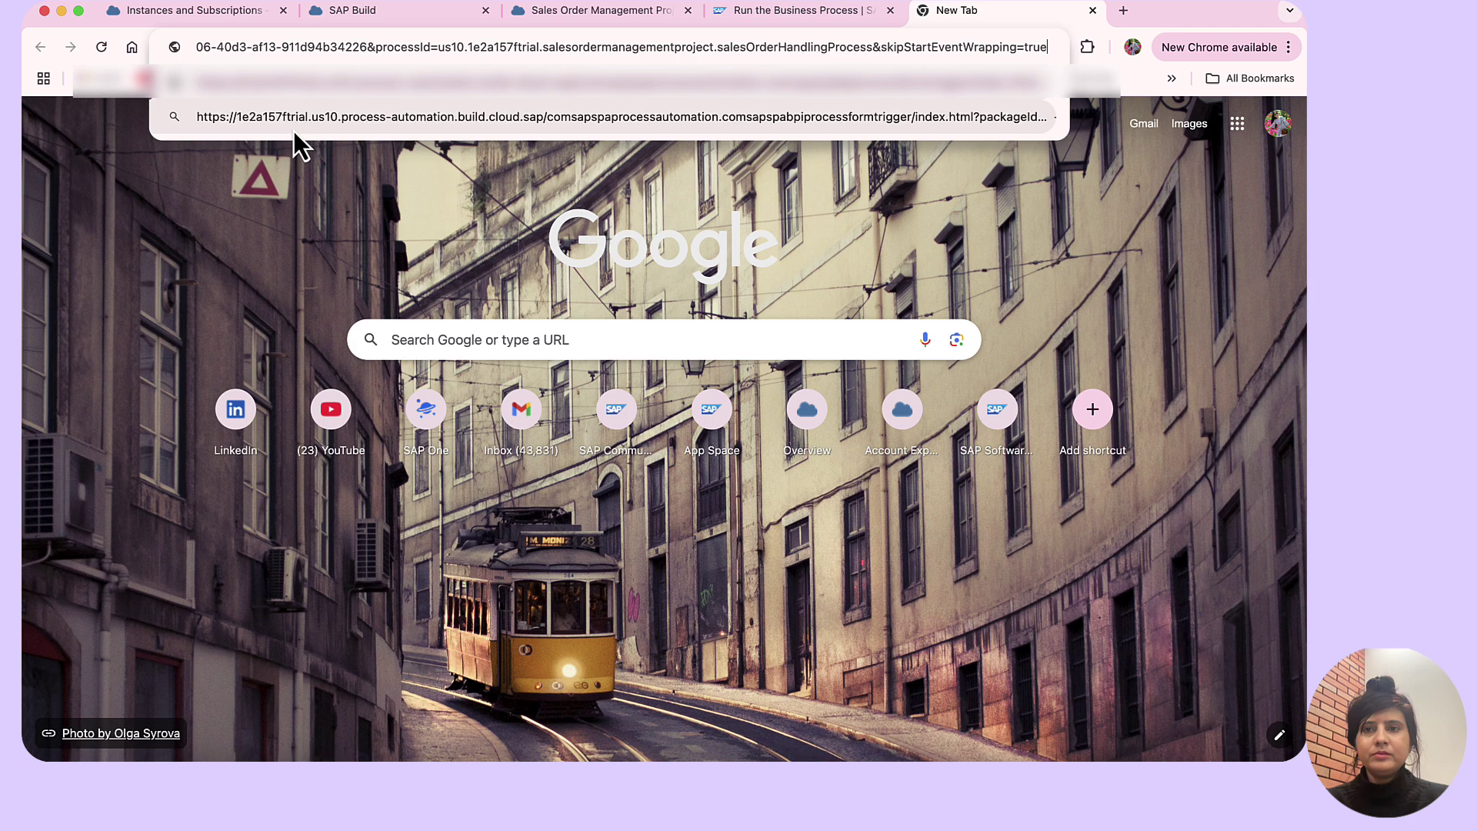
{"action": "key", "text": "Return"}
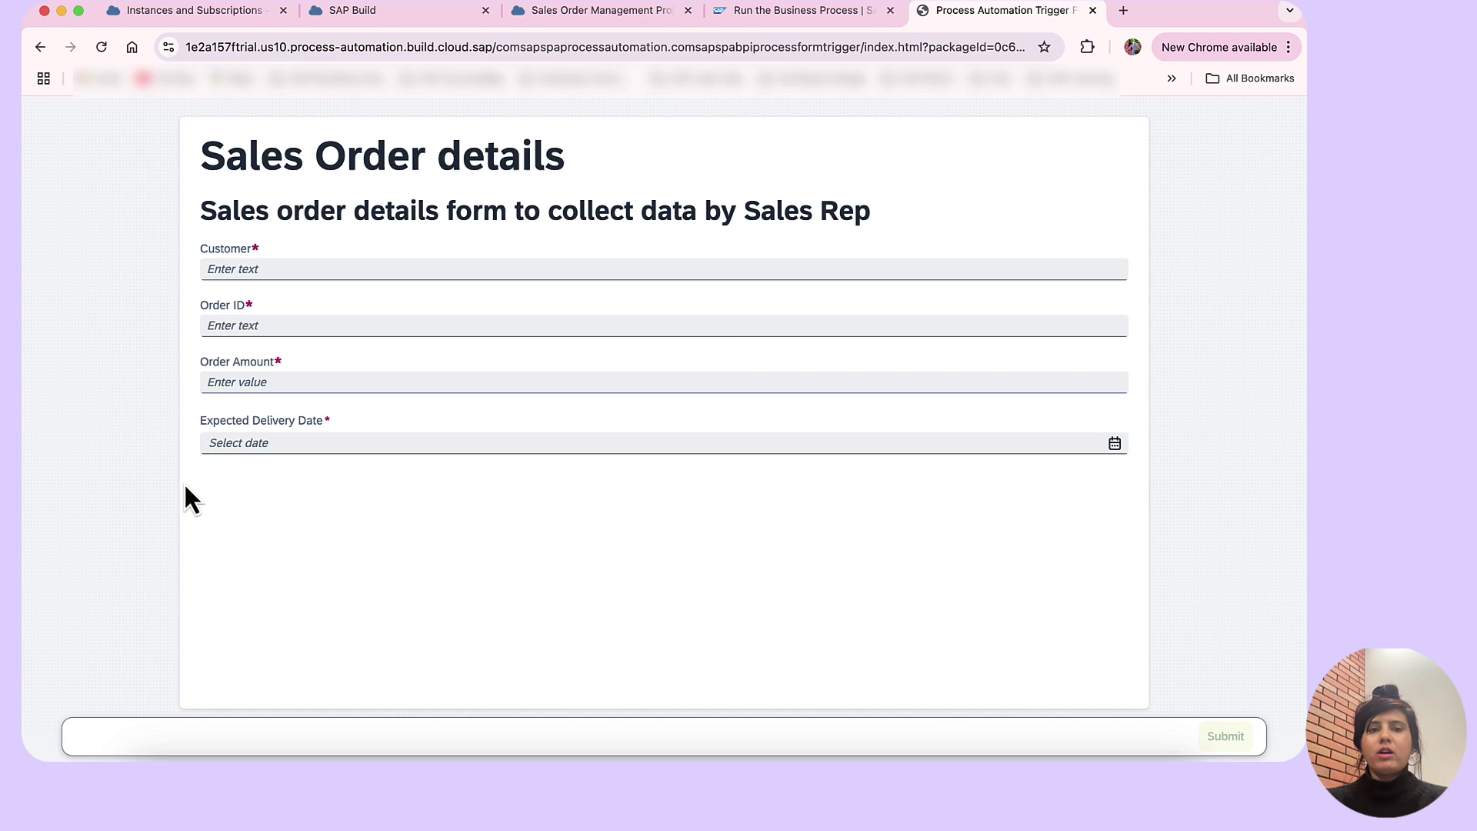
- Enter the customer and order ID, amount 1,000, and pick 18 December 2024 as delivery date
{"action": "left_click", "coordinate": [223, 271]}
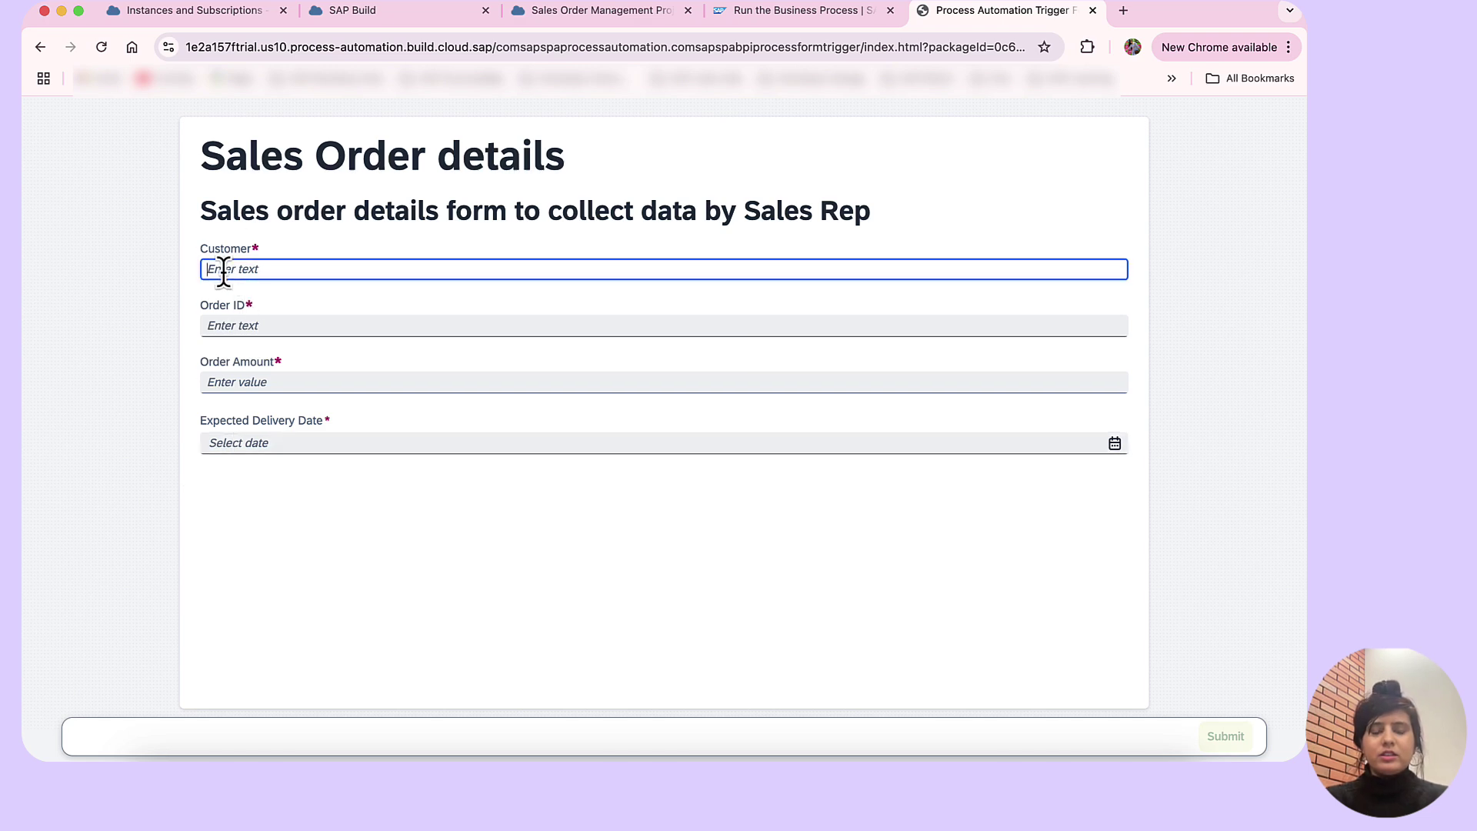
{"action": "type", "text": "AB"}
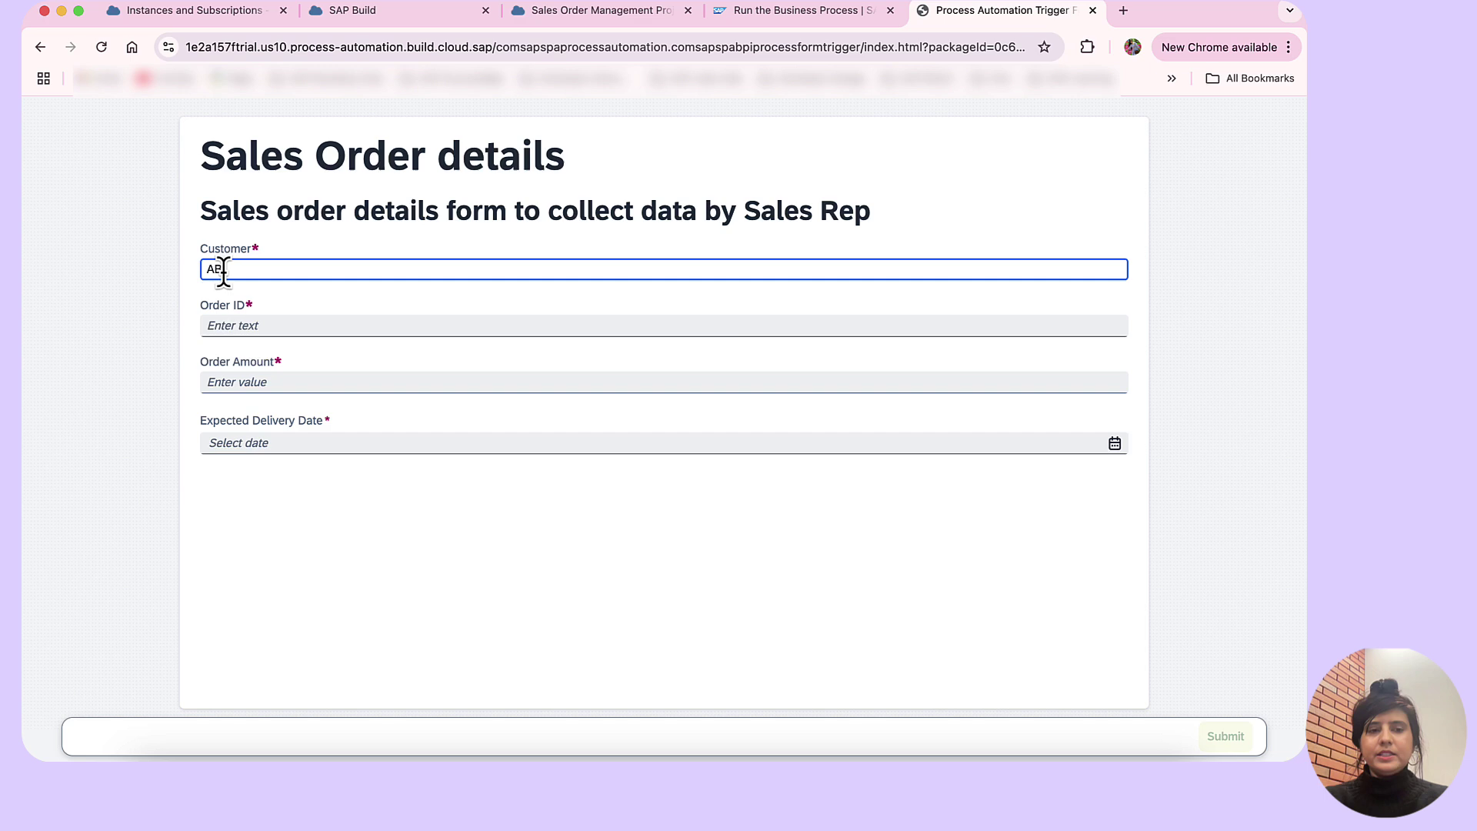
{"action": "type", "text": "CD"}
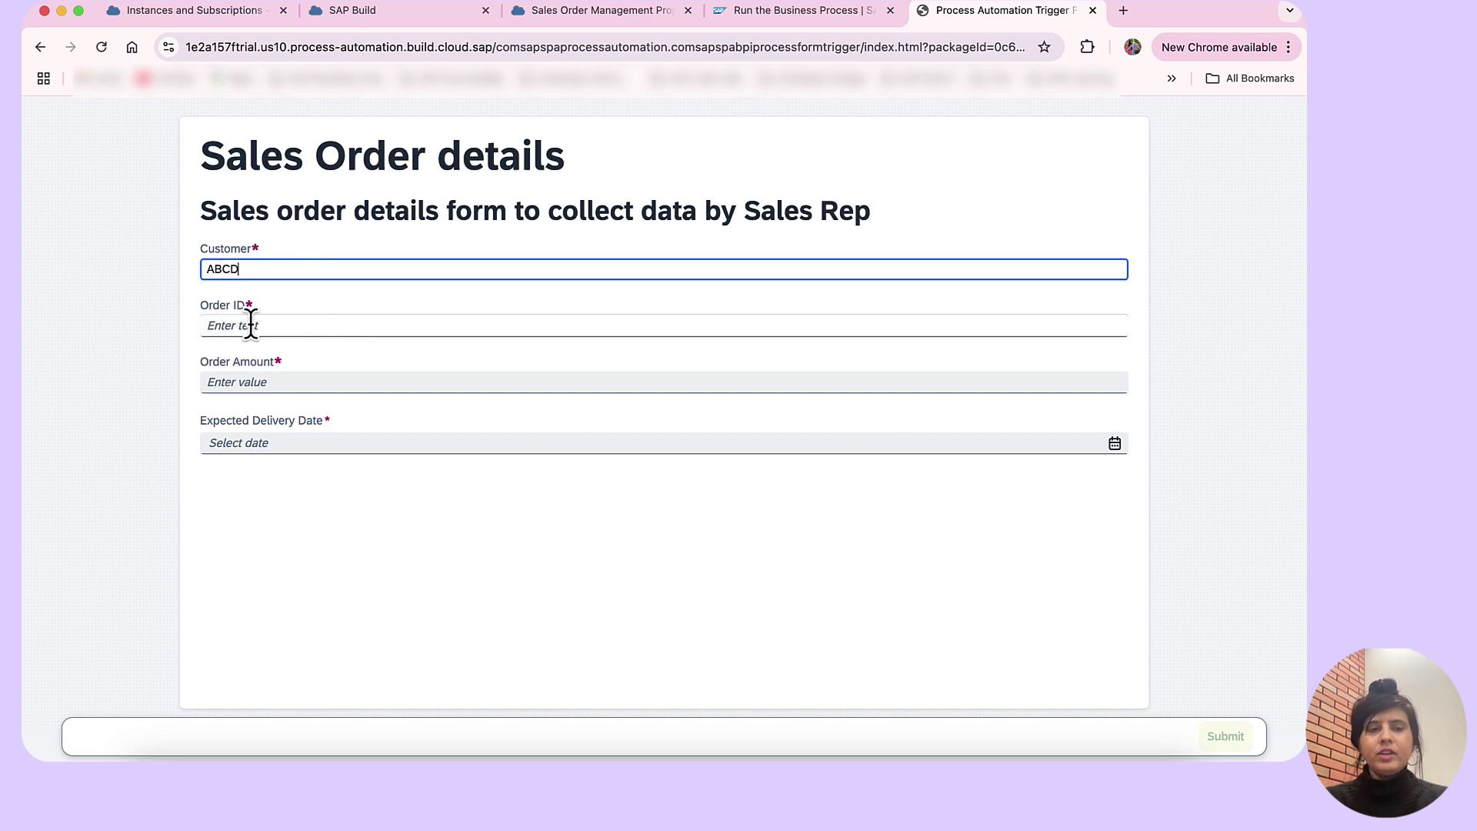
{"action": "left_click", "coordinate": [225, 331]}
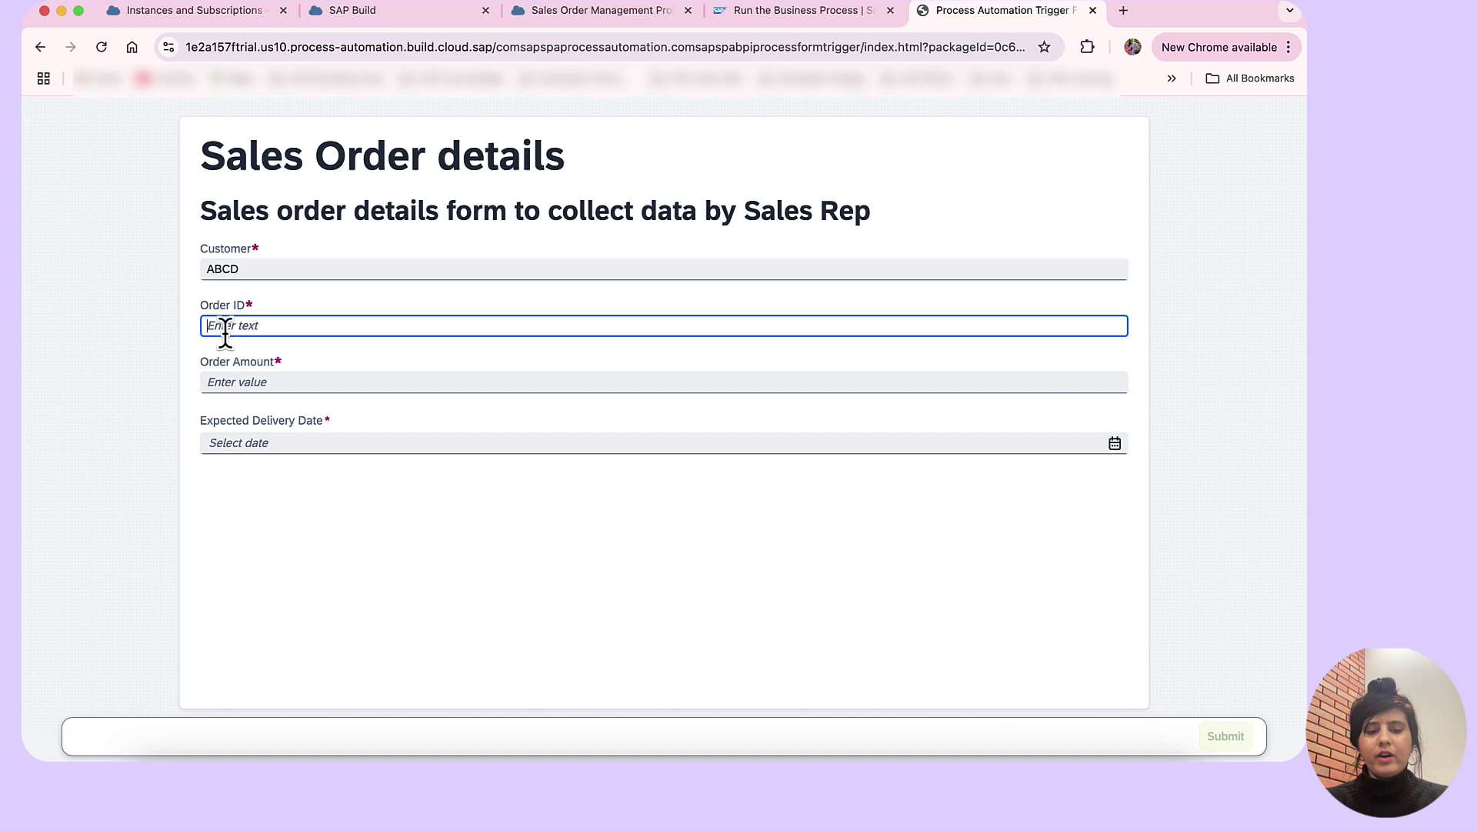
{"action": "type", "text": "1234"}
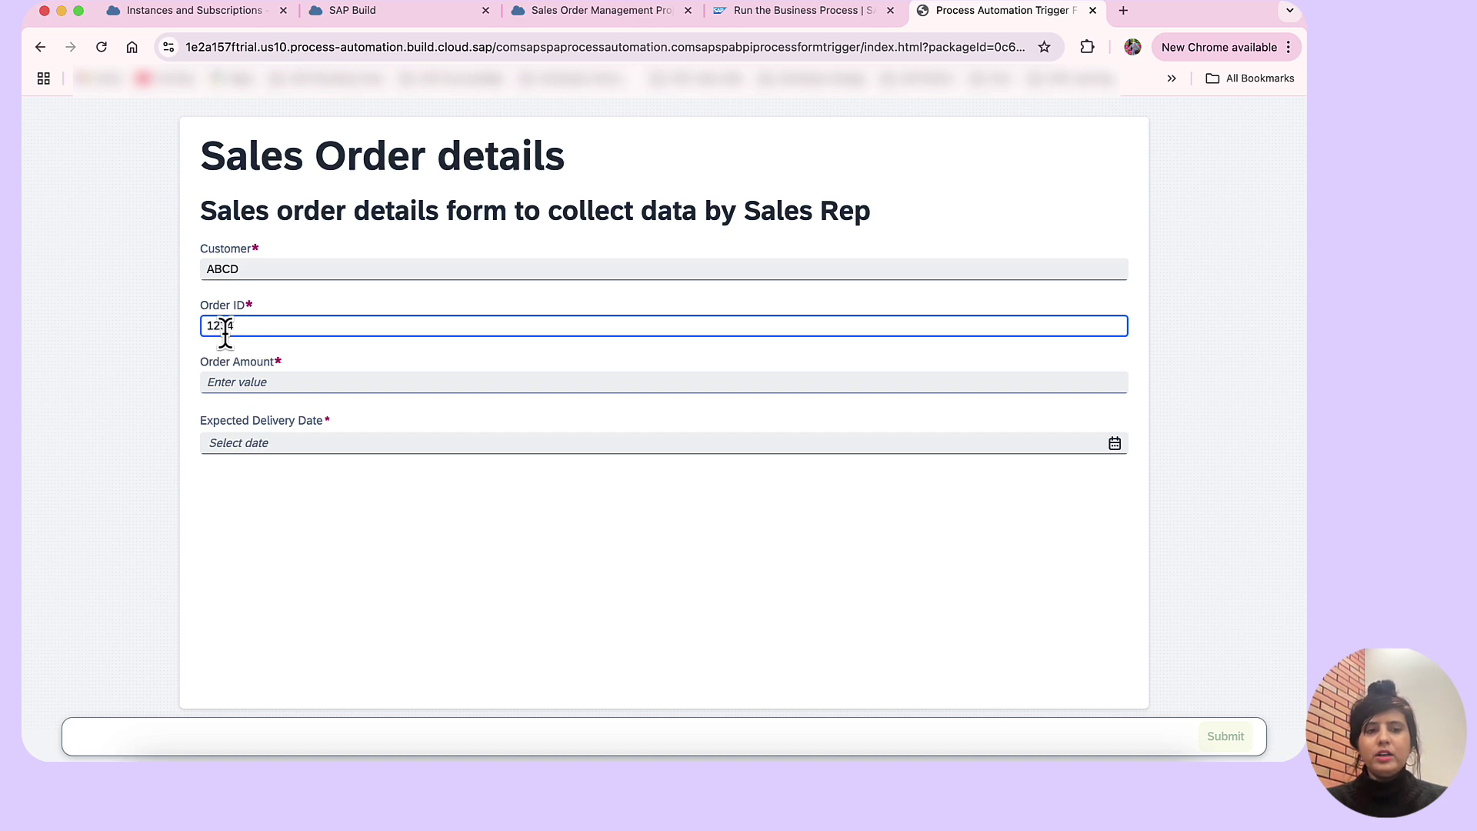
{"action": "left_click", "coordinate": [223, 383]}
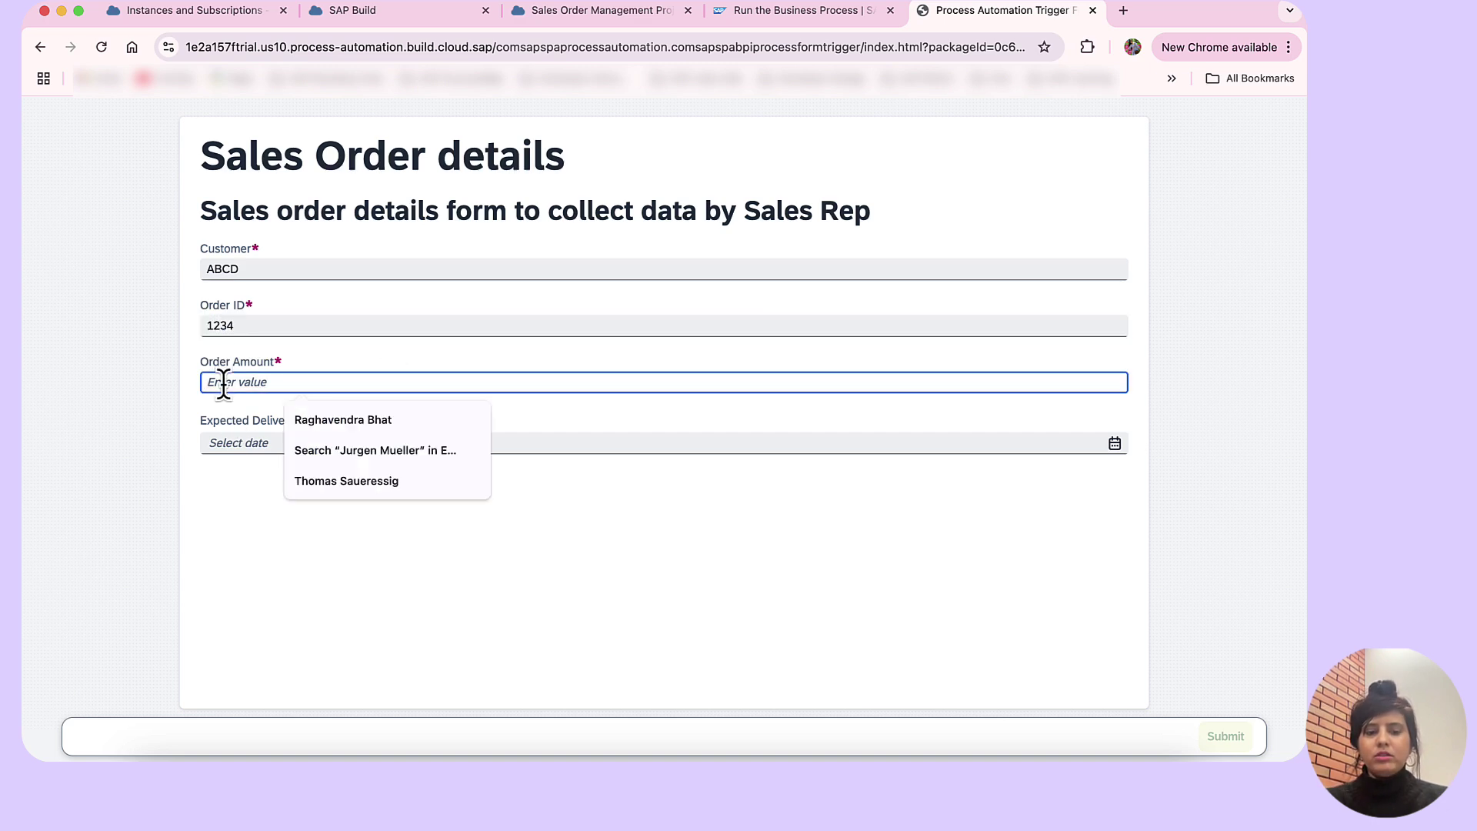
{"action": "type", "text": "1,0"}
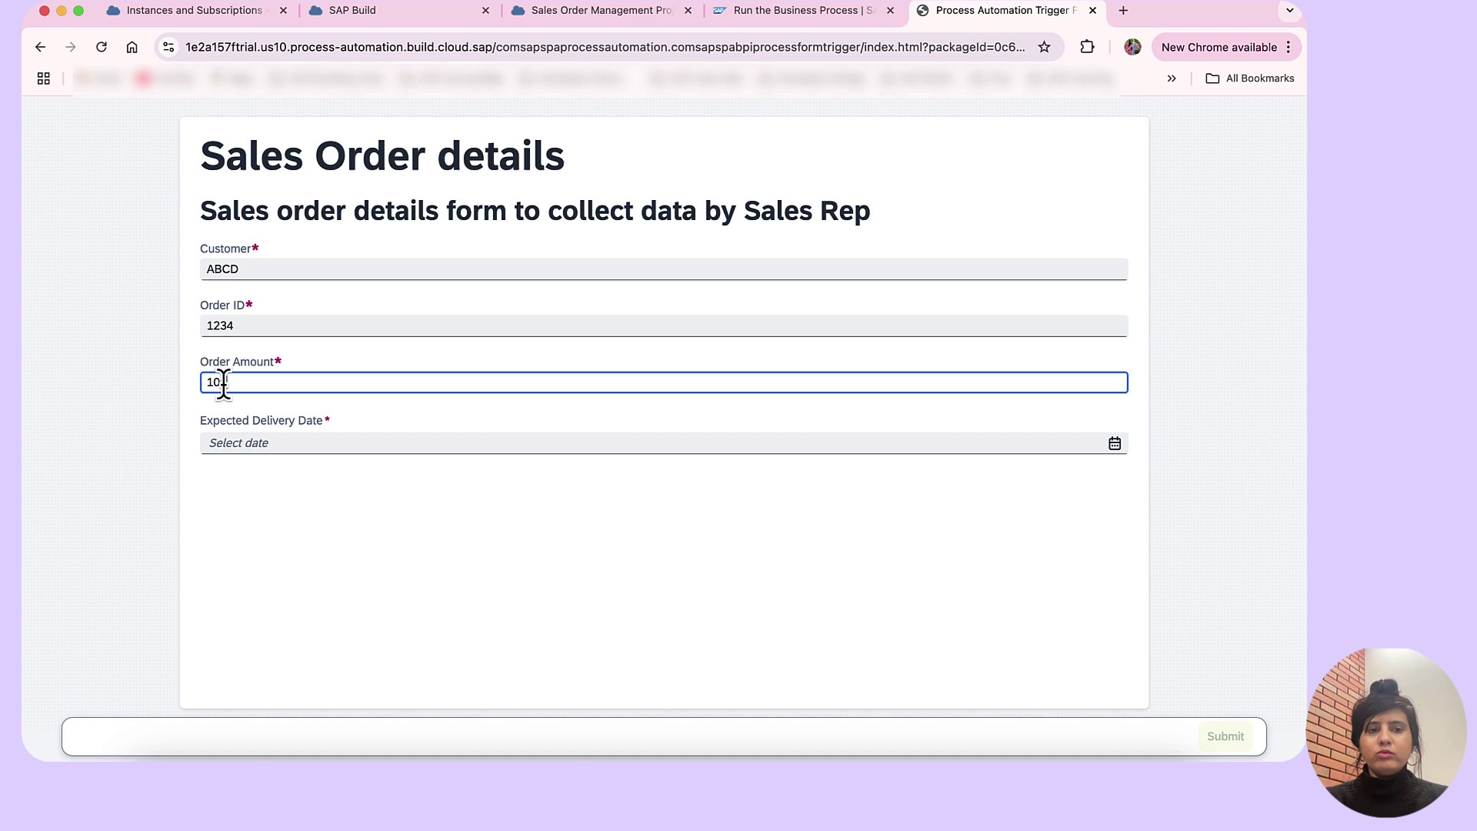
{"action": "type", "text": "00"}
{"action": "left_click", "coordinate": [228, 444]}
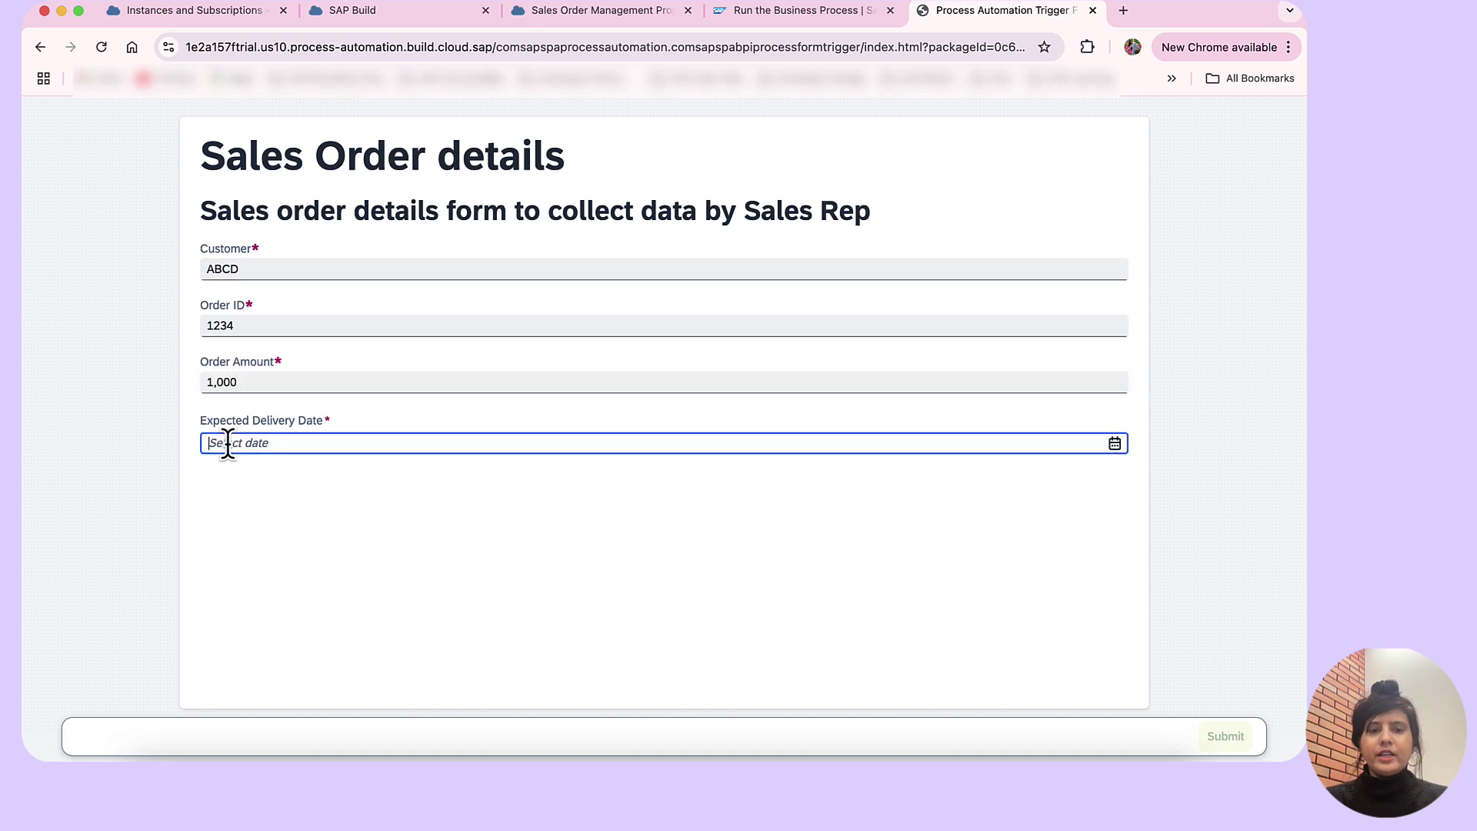
{"action": "left_click", "coordinate": [1114, 446]}
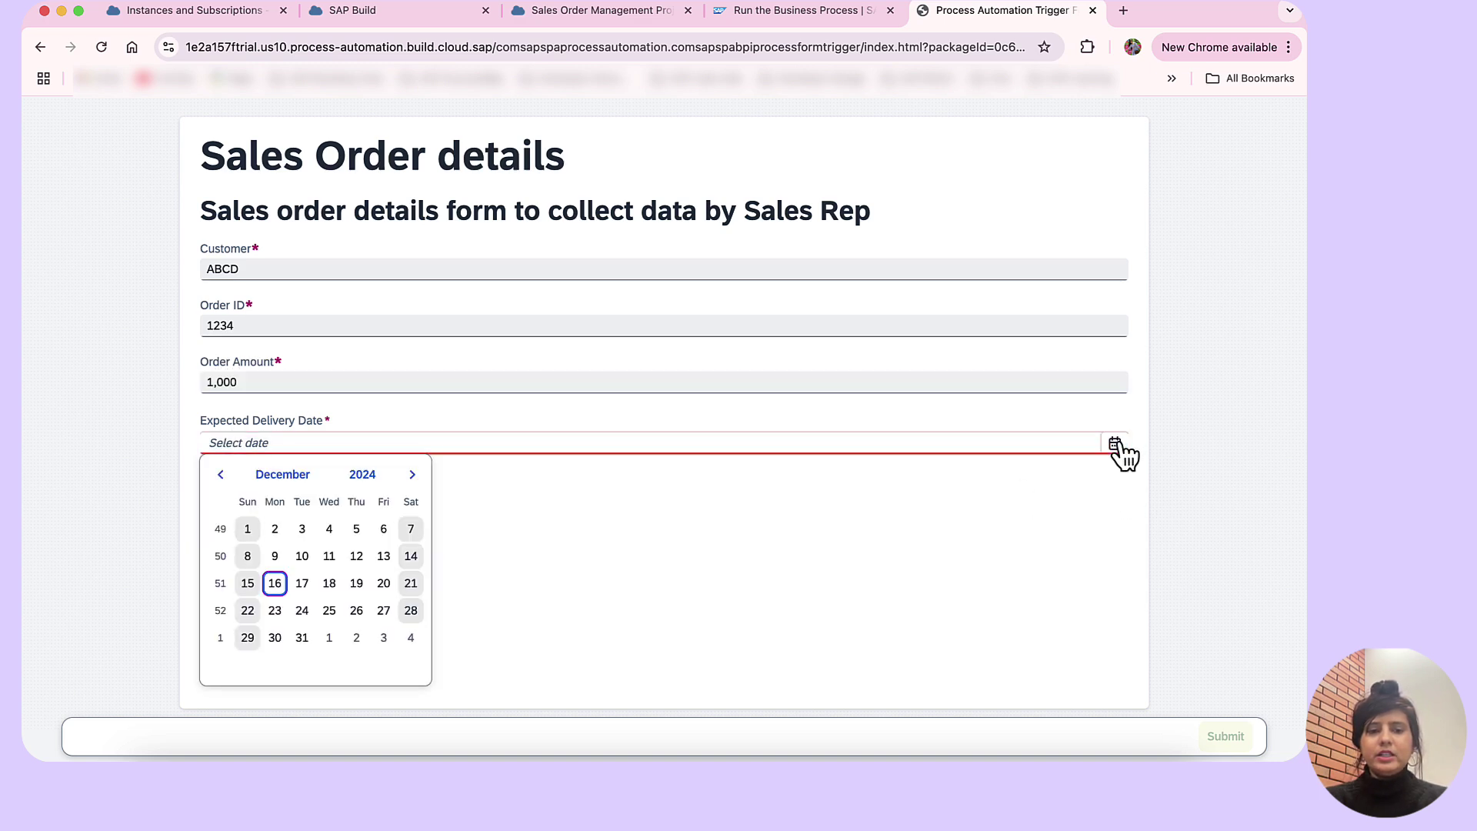
{"action": "left_click", "coordinate": [333, 586]}
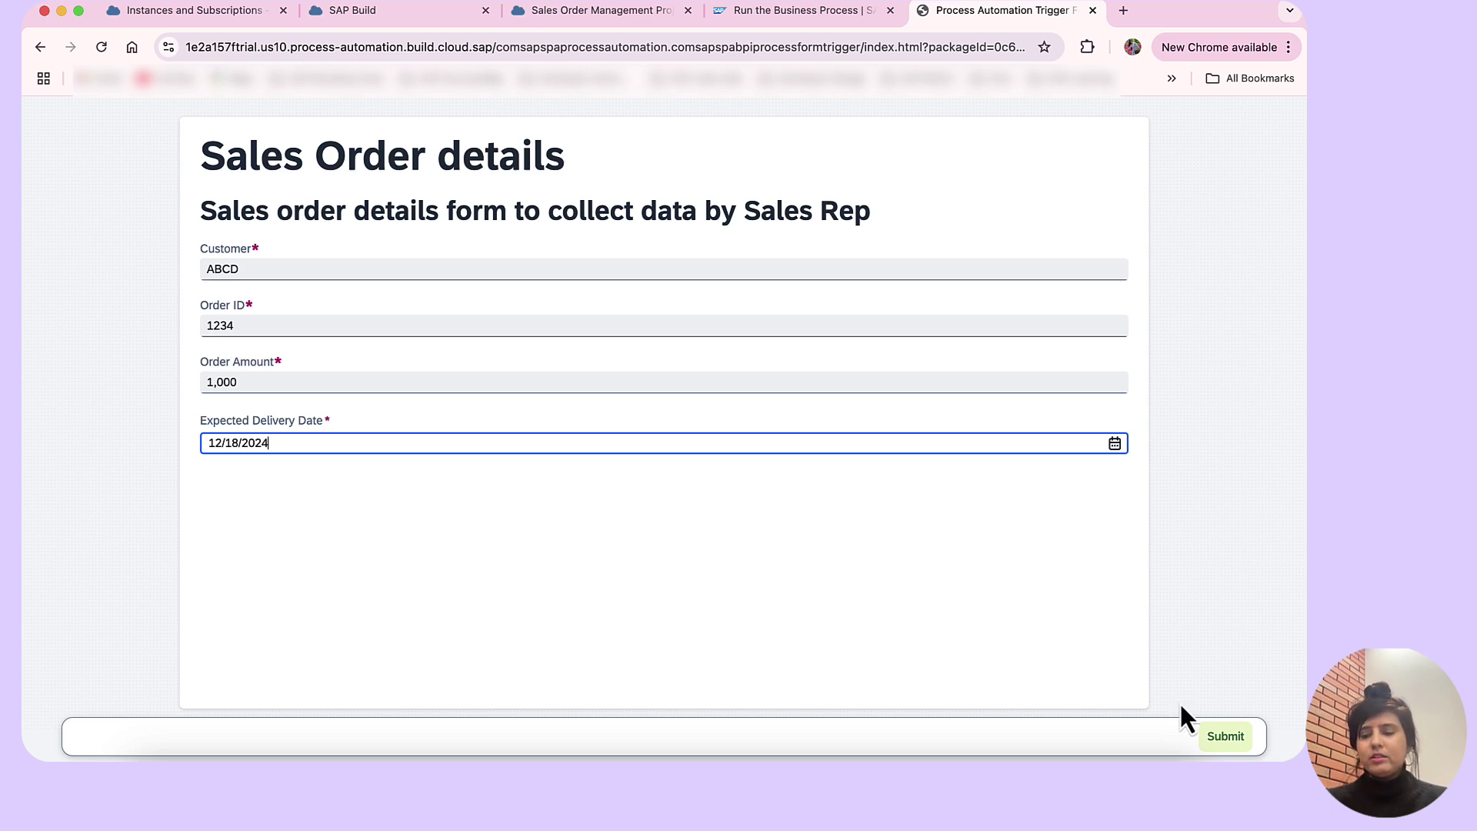
- Submit the filled-in sales order form and confirm it went through successfully
{"action": "left_click", "coordinate": [1227, 739]}
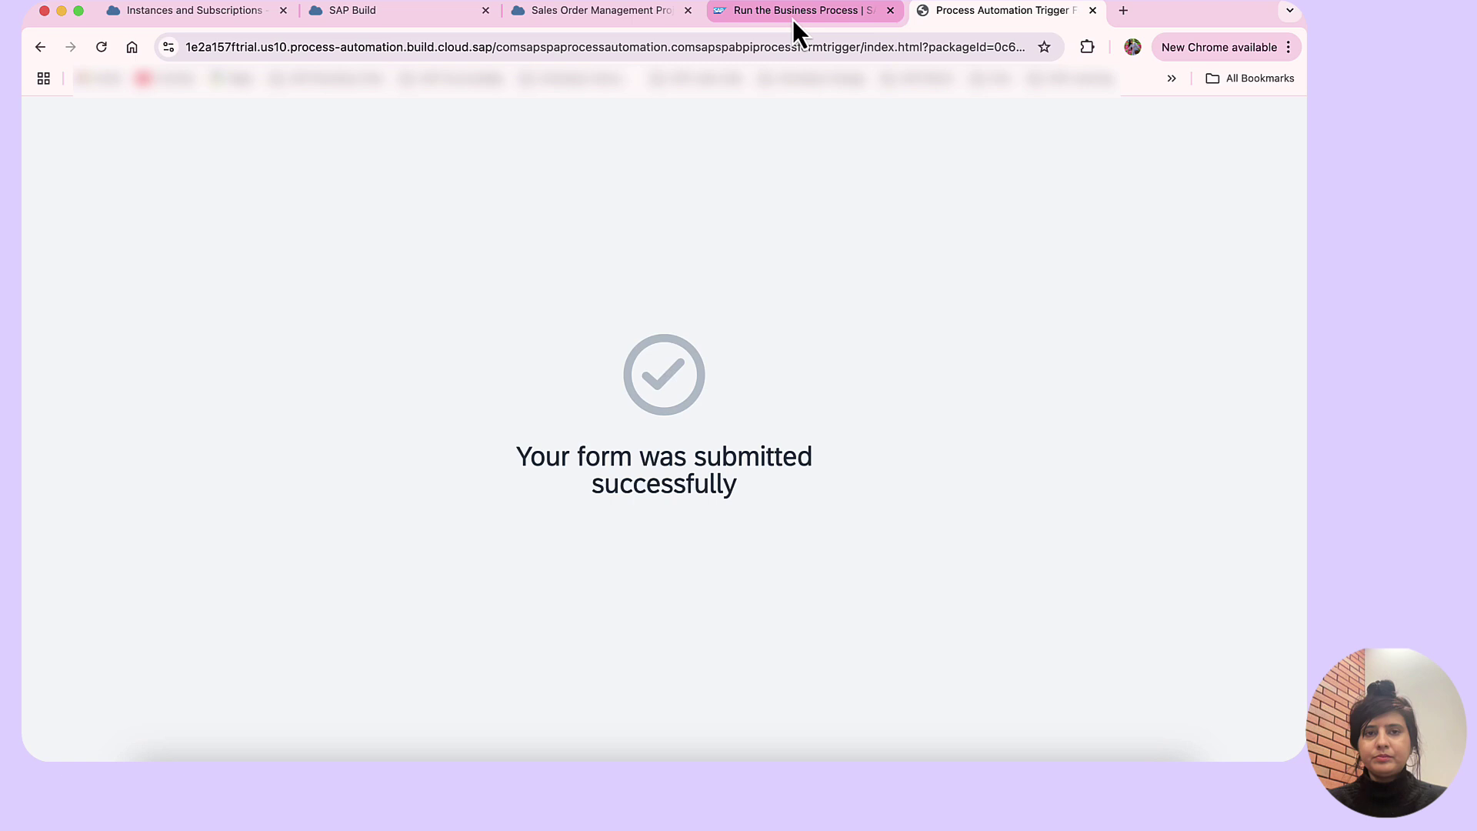
- From the SAP Build lobby, open the pending sales order review task in My Inbox
{"action": "left_click", "coordinate": [370, 17]}
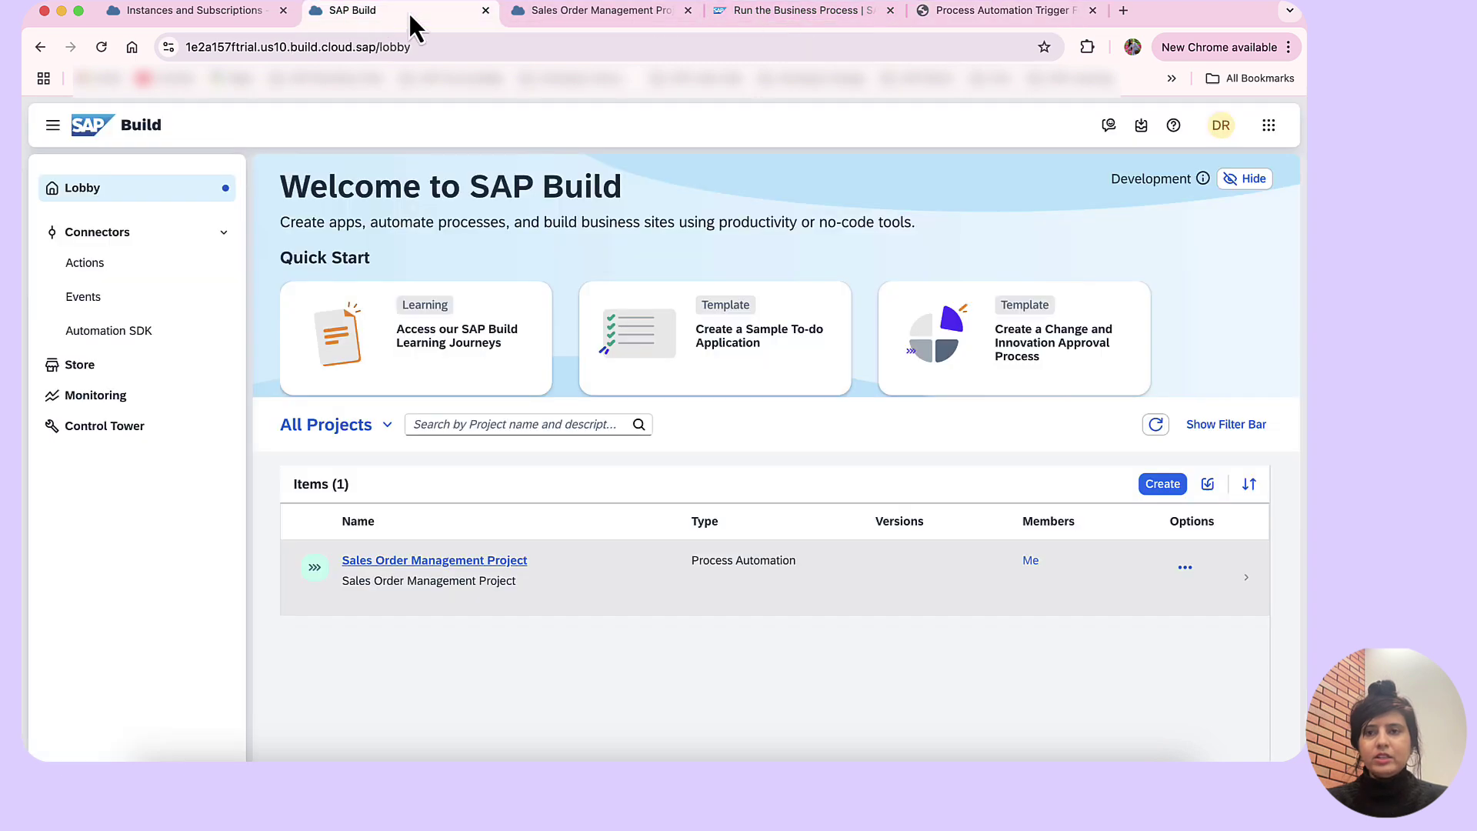
{"action": "left_click", "coordinate": [1142, 126]}
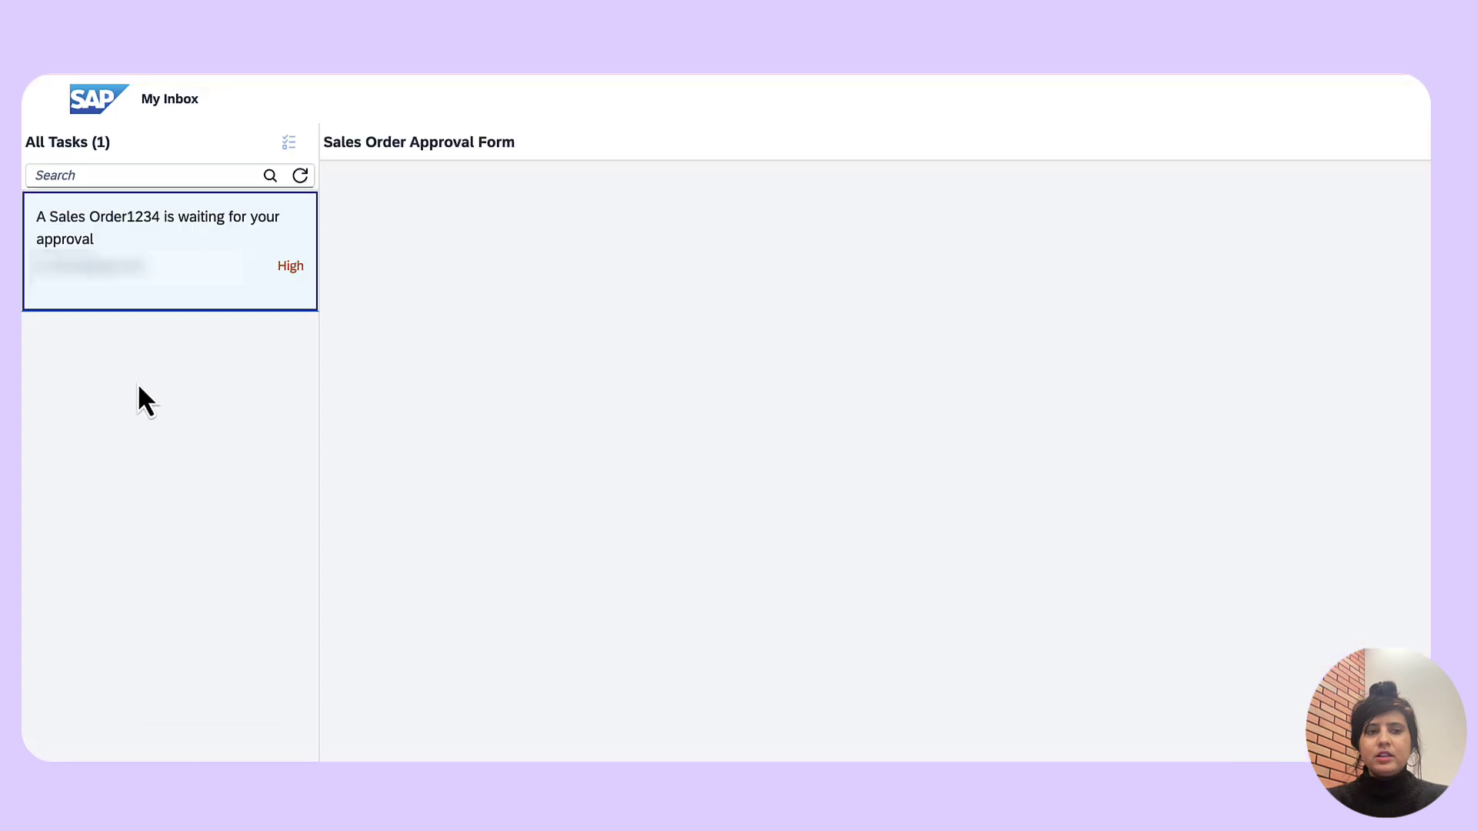
{"action": "left_click", "coordinate": [185, 268]}
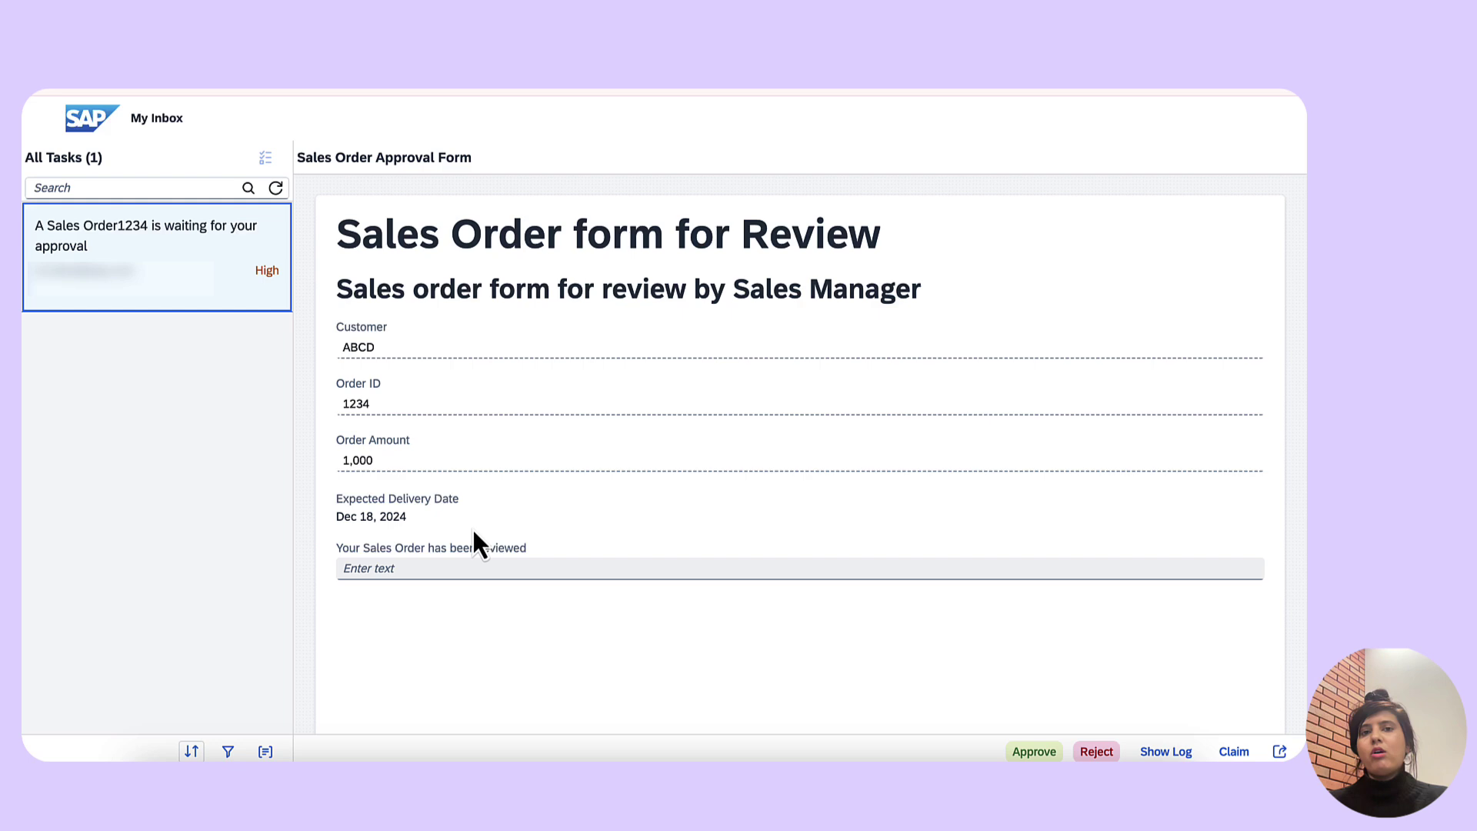
- Enter the review comment 'This order can be fulfilled!' without a trailing space
{"action": "left_click", "coordinate": [368, 570]}
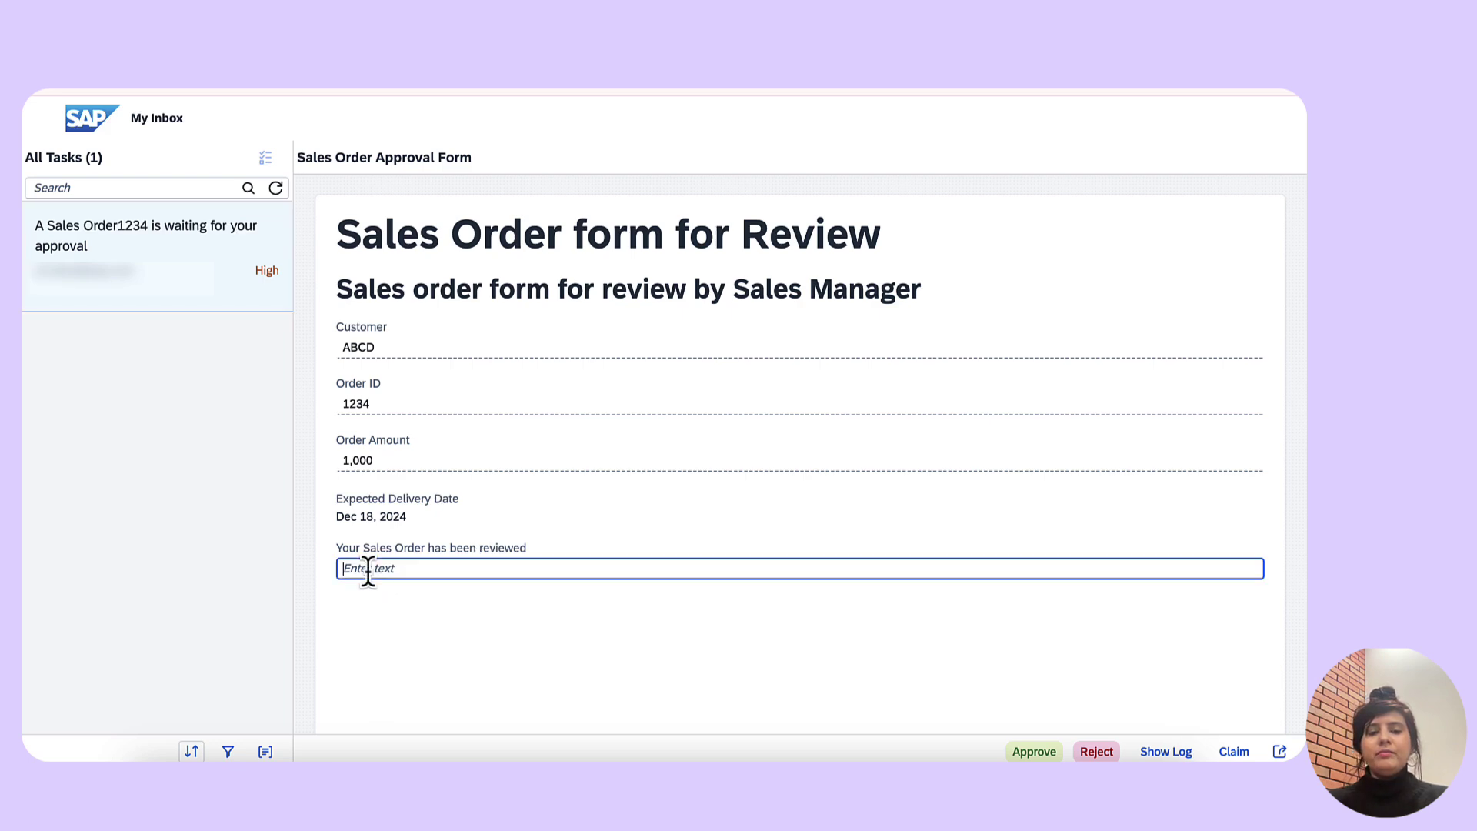
{"action": "type", "text": "This order can be fulfilled!"}
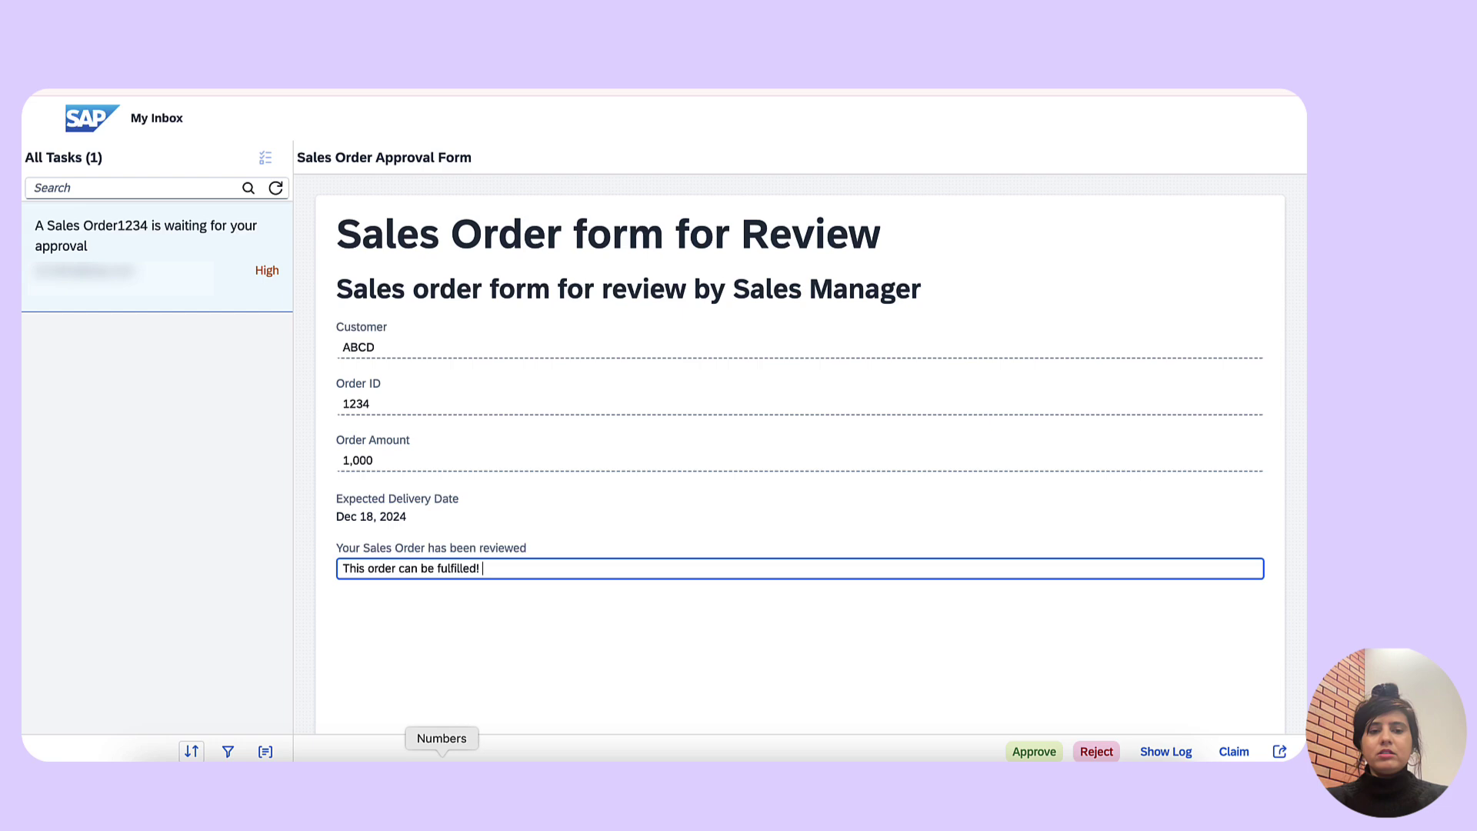
{"action": "key", "text": "BackSpace"}
{"action": "key", "text": "BackSpace"}
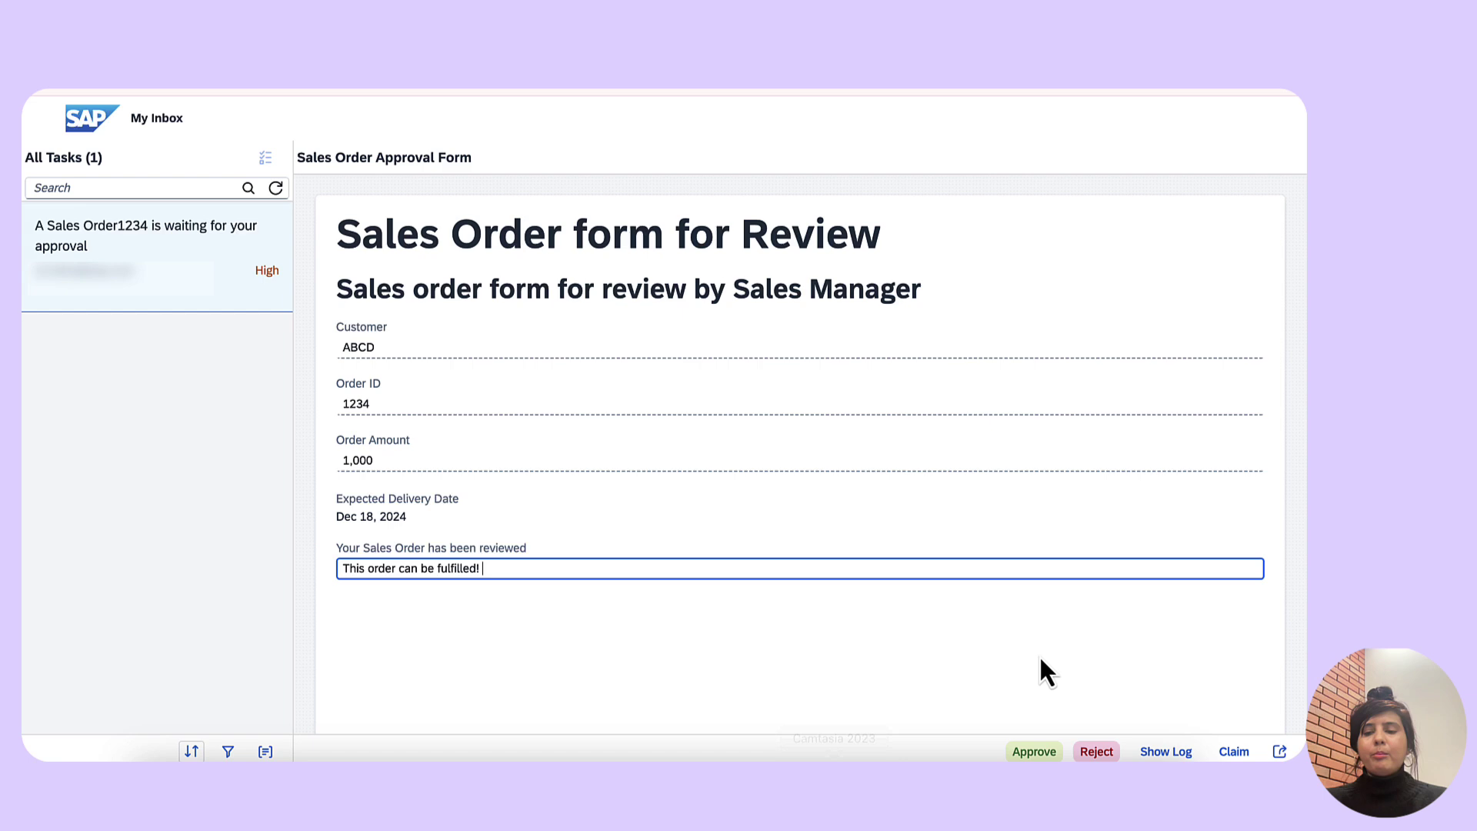
{"action": "scroll", "coordinate": [1042, 674], "scroll_direction": "down", "scroll_amount": 1}
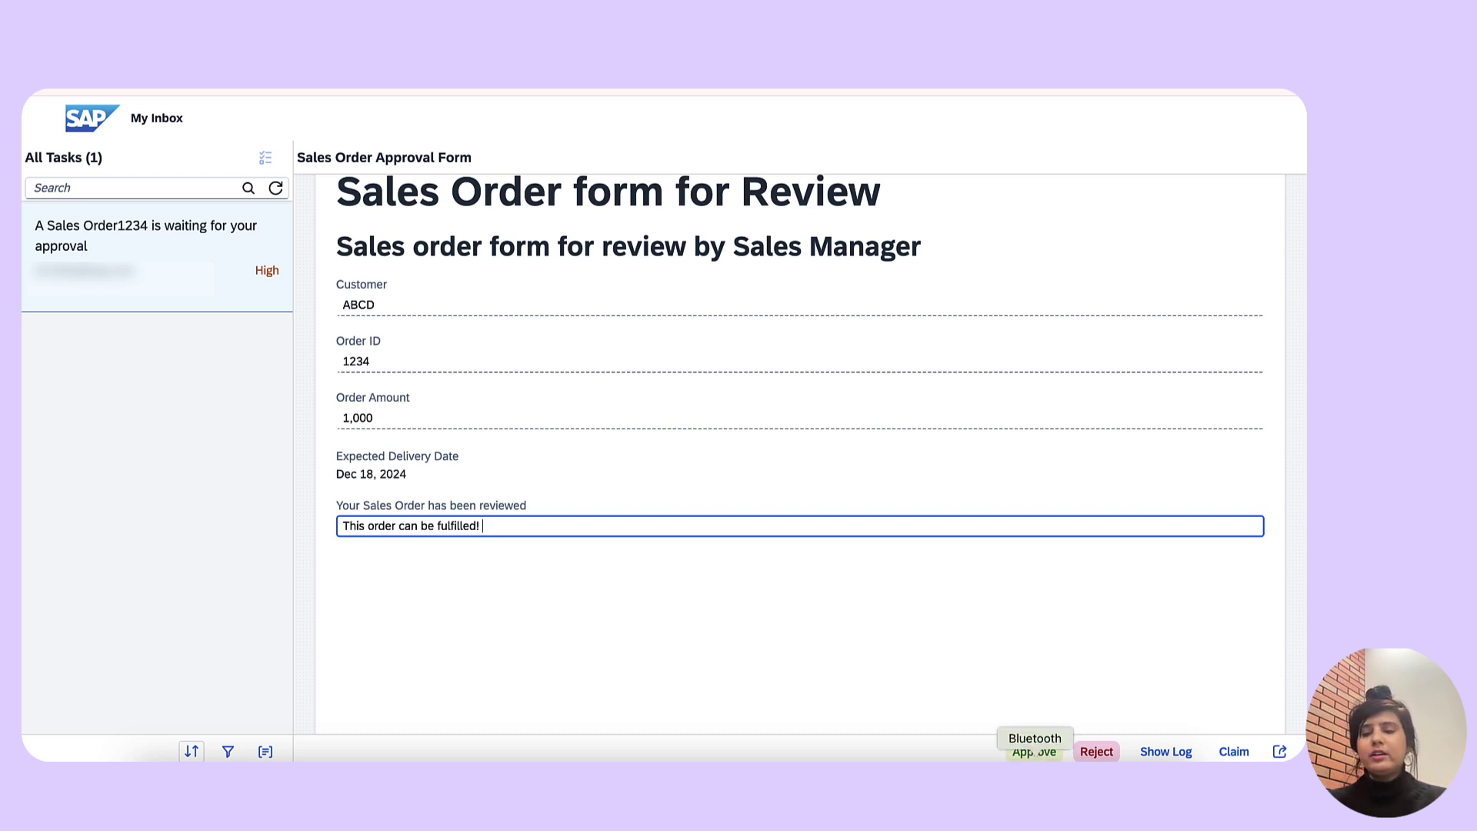
- Approve sales order 1234 and refresh the inbox to show the Sales Order Confirmed task
{"action": "left_click", "coordinate": [1035, 754]}
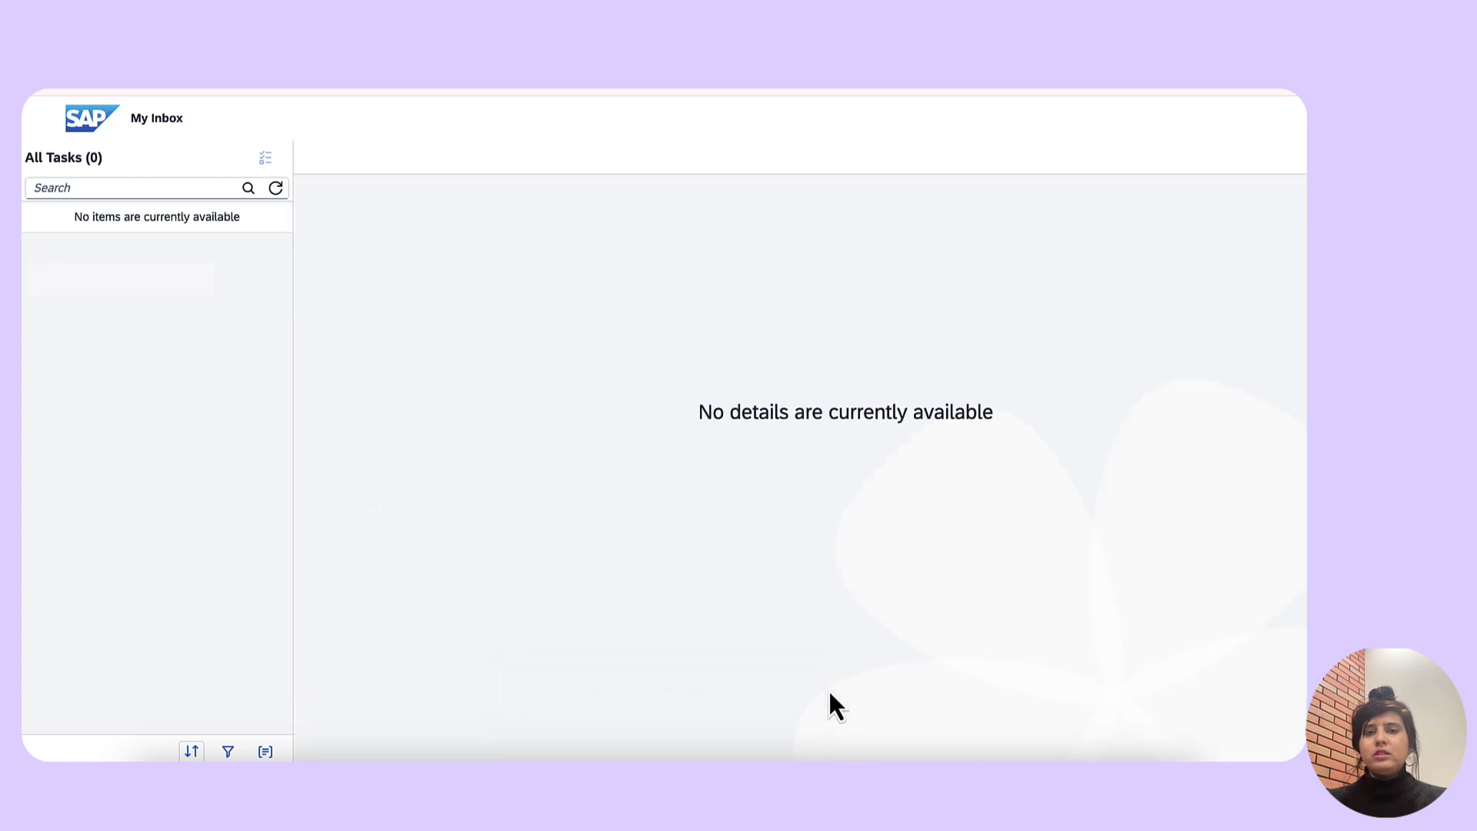
{"action": "left_click", "coordinate": [275, 188]}
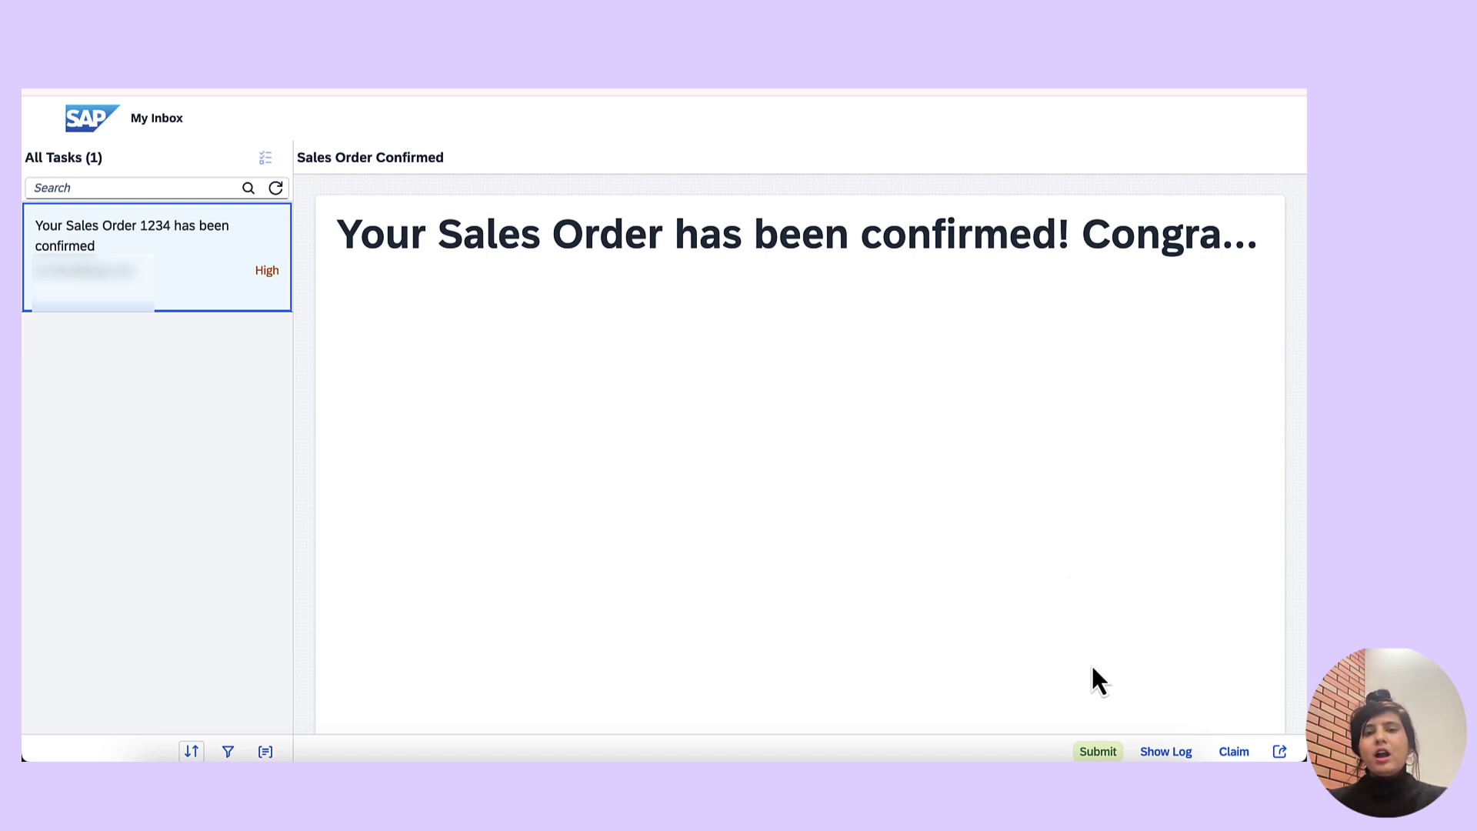
- Submit the Sales Order Confirmed task, leaving All Tasks (0) in the inbox
{"action": "left_click", "coordinate": [1100, 752]}
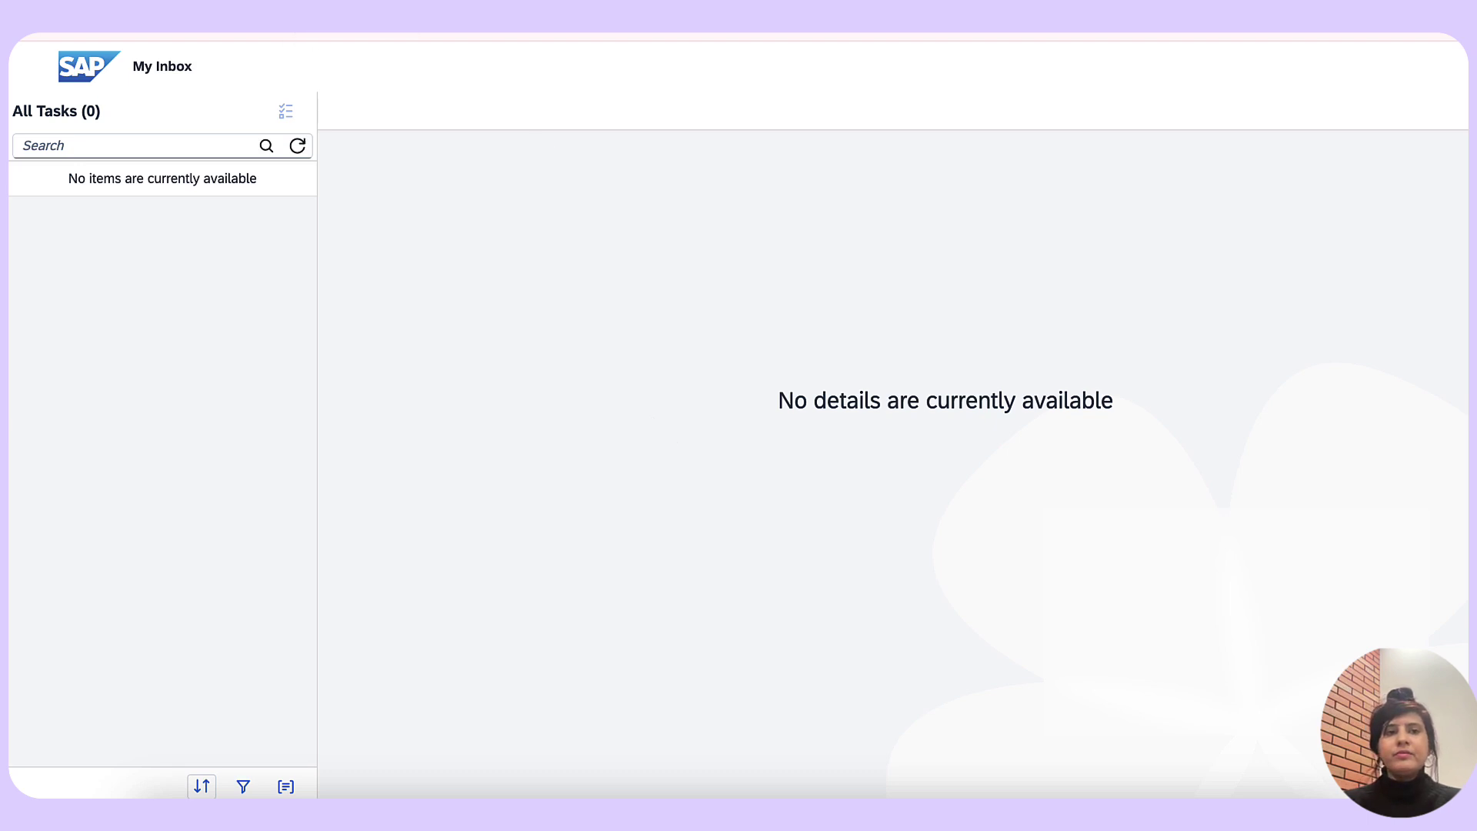
- Go to Monitoring > Process and Workflow Instances from the SAP Build lobby
{"action": "left_click", "coordinate": [385, 34]}
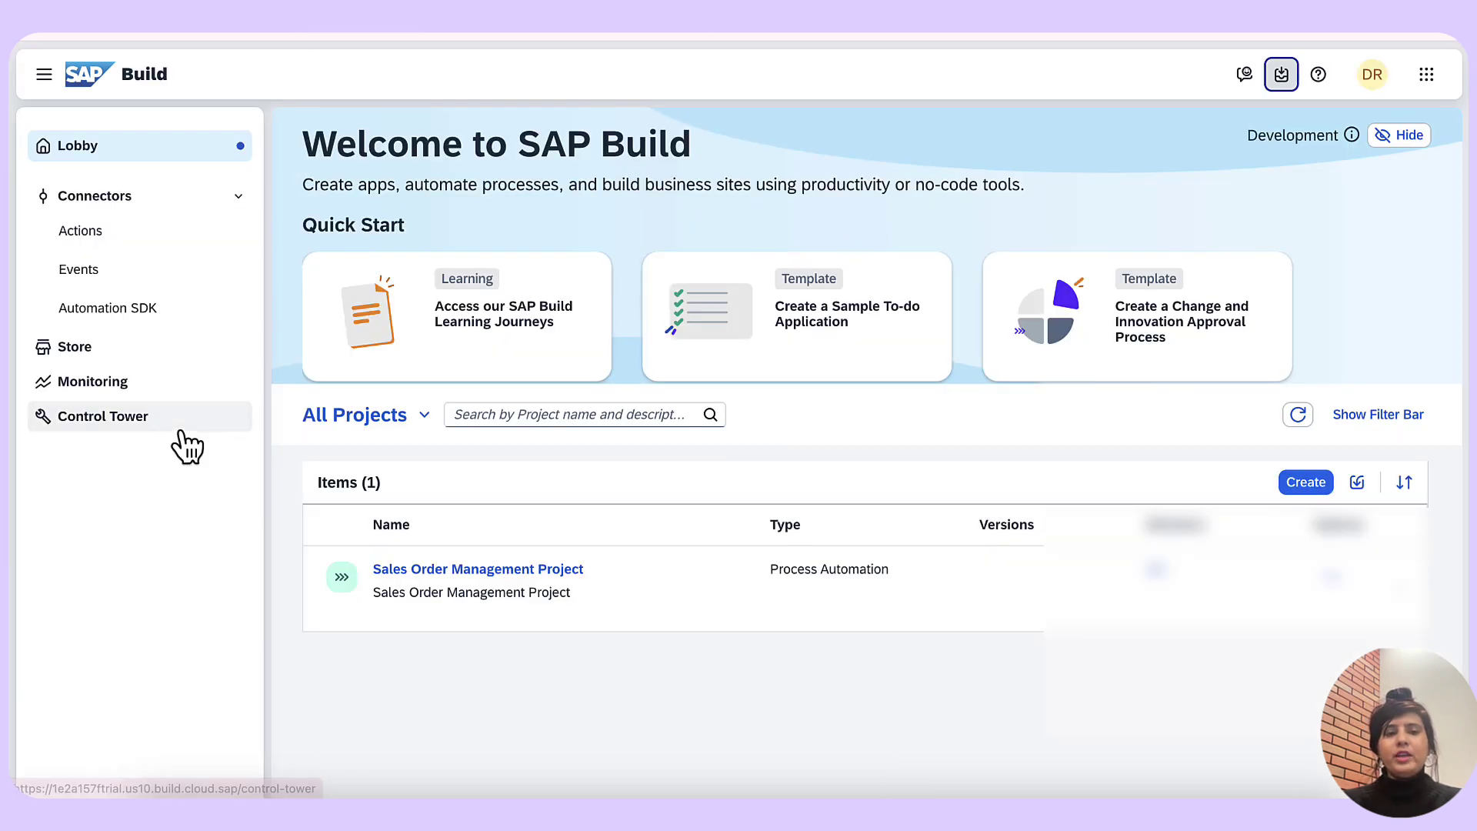
{"action": "left_click", "coordinate": [96, 389]}
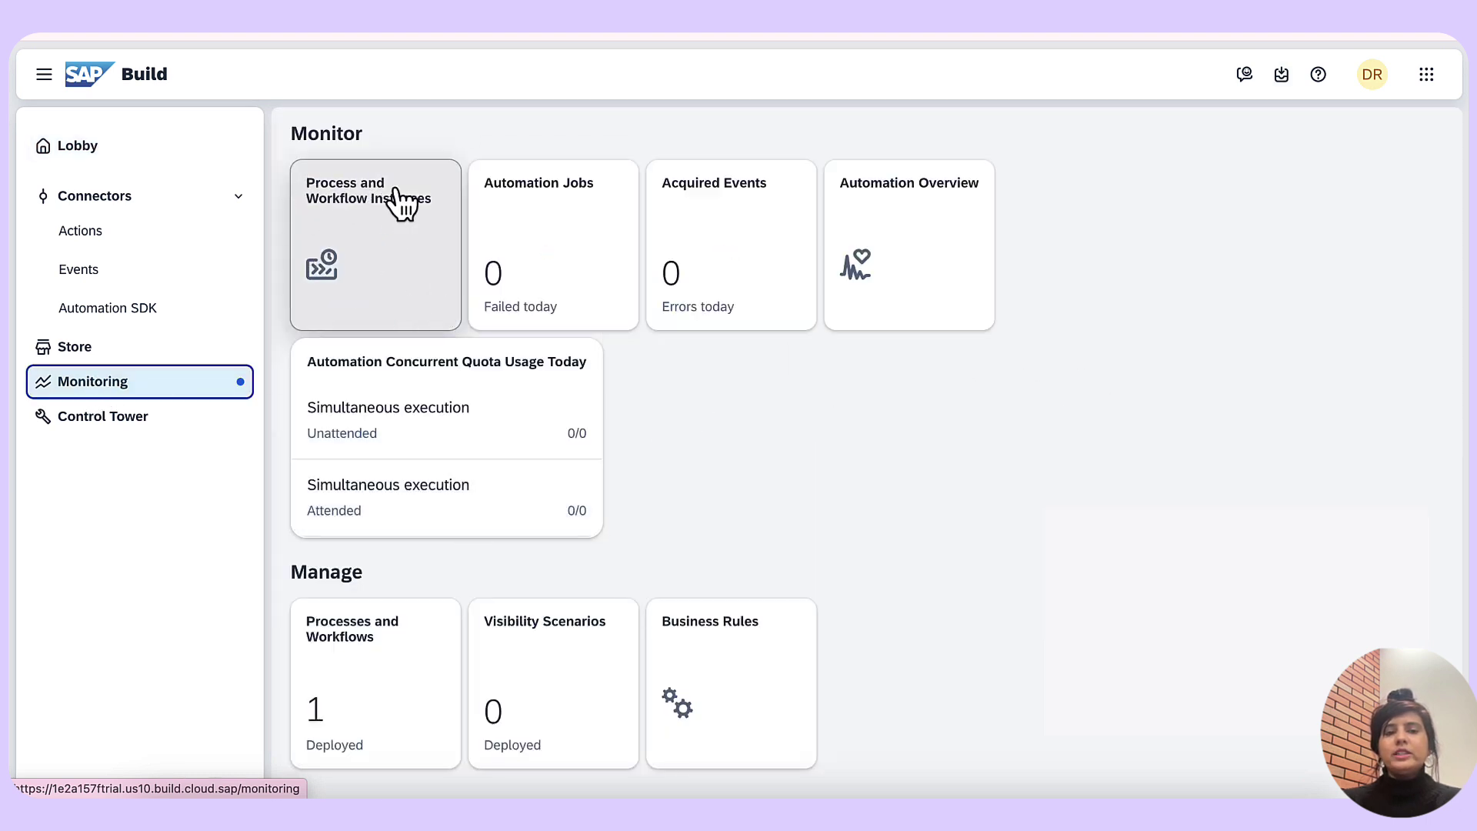
{"action": "left_click", "coordinate": [429, 257]}
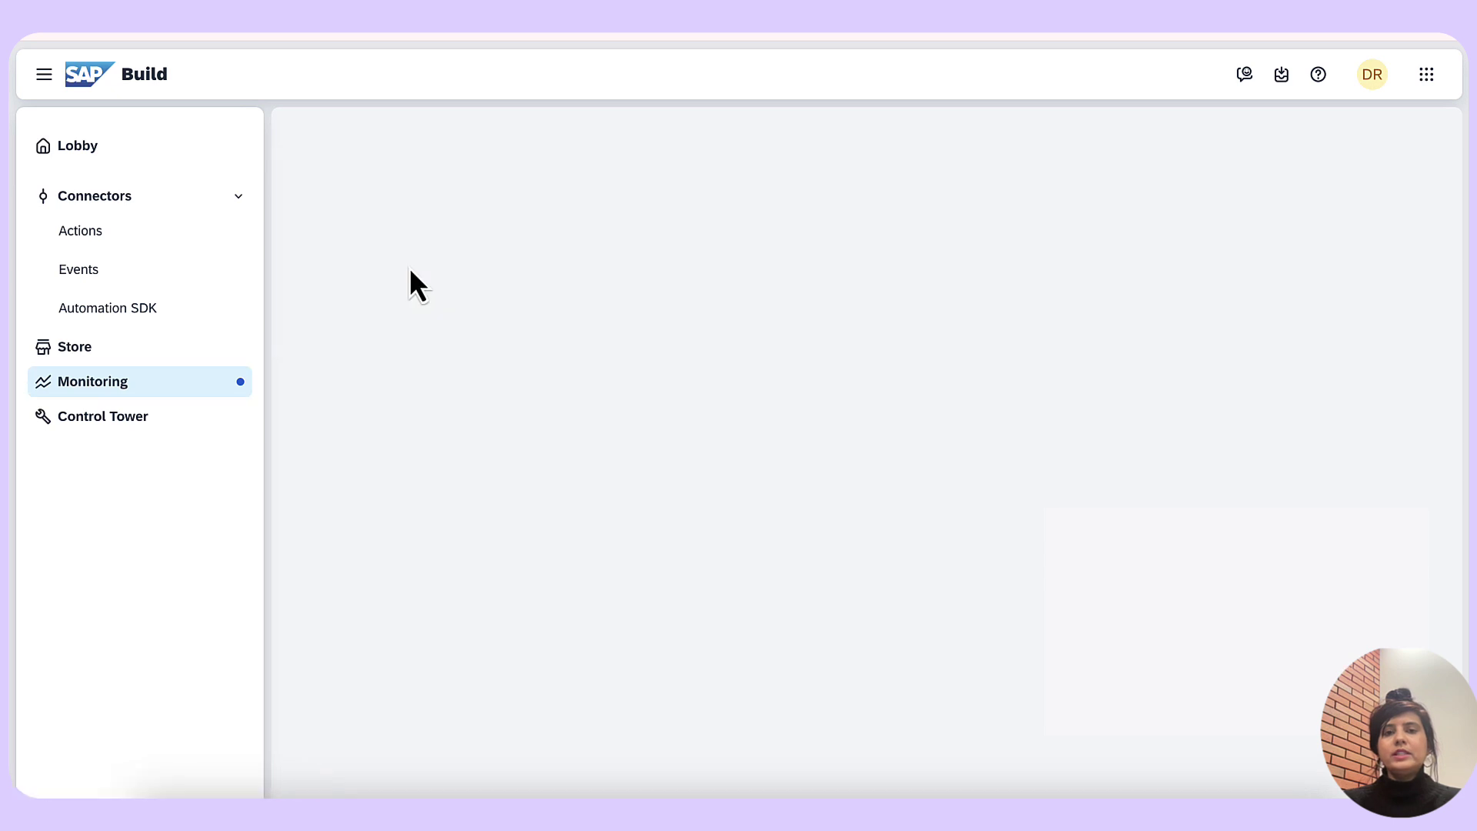
- Filter instances to Sales Order Management Project with Completed status included
{"action": "left_click", "coordinate": [1421, 261]}
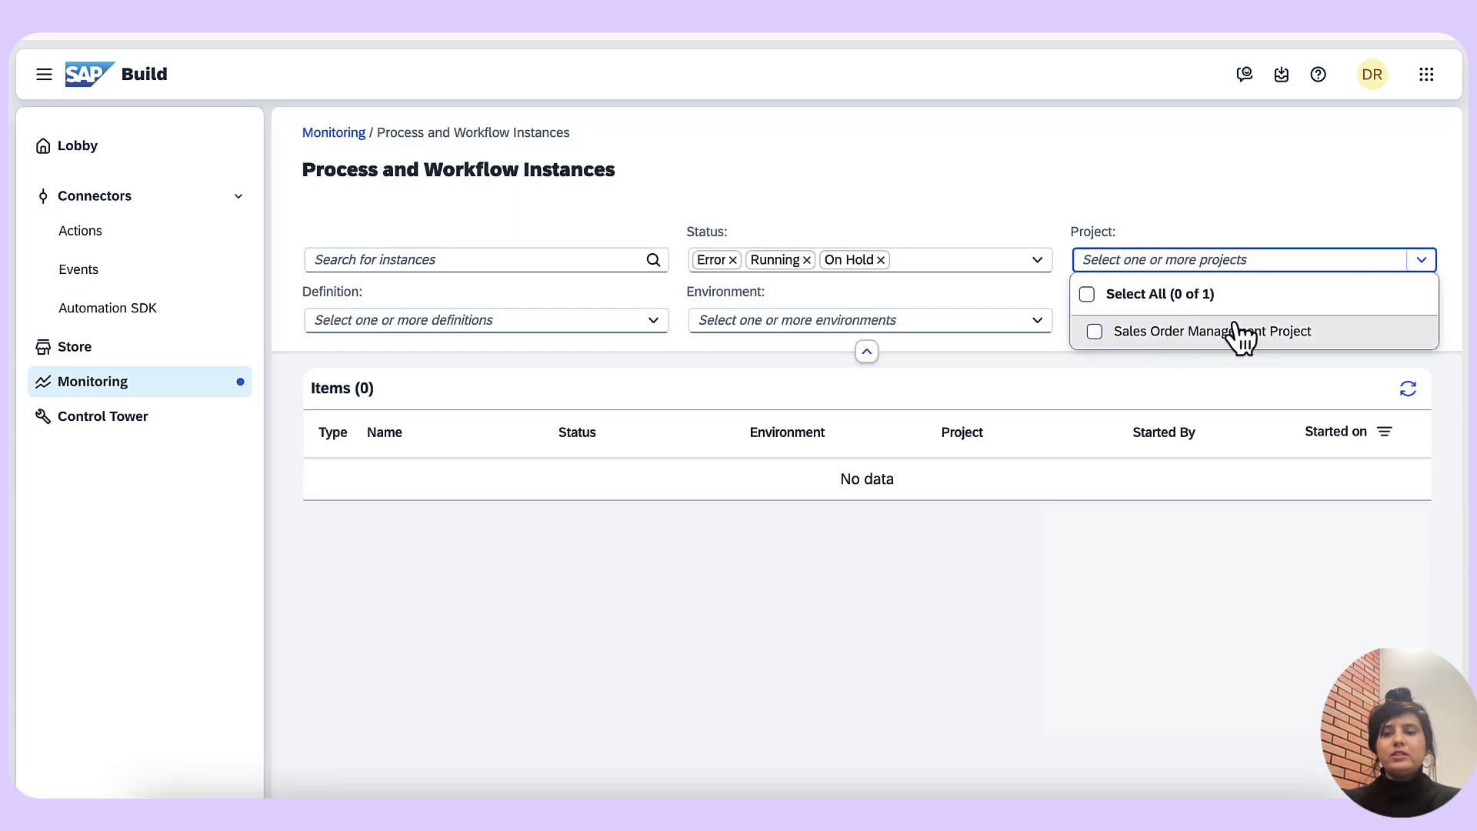
{"action": "left_click", "coordinate": [1097, 334]}
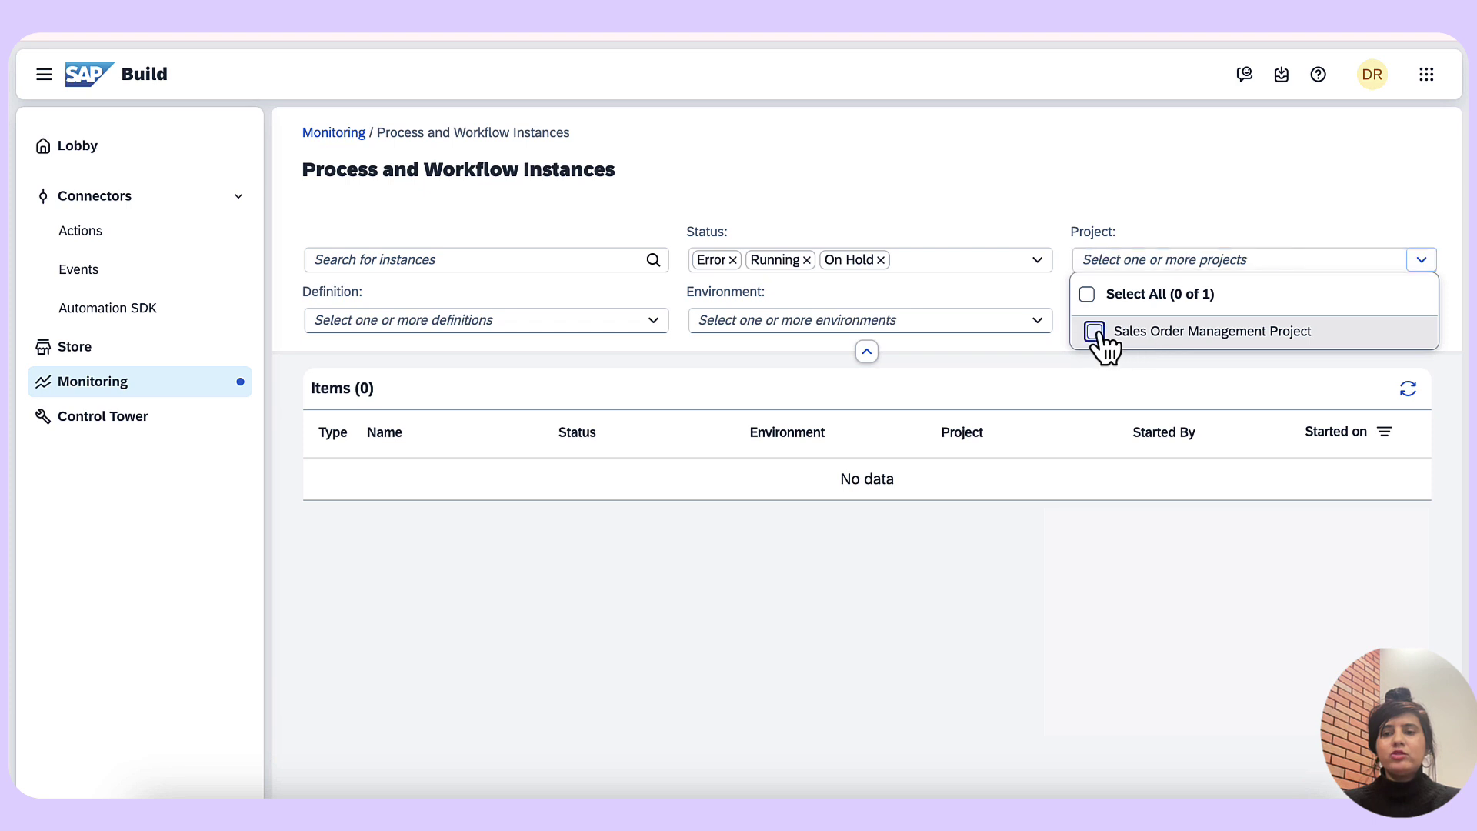
{"action": "left_click", "coordinate": [881, 150]}
{"action": "left_click", "coordinate": [867, 200]}
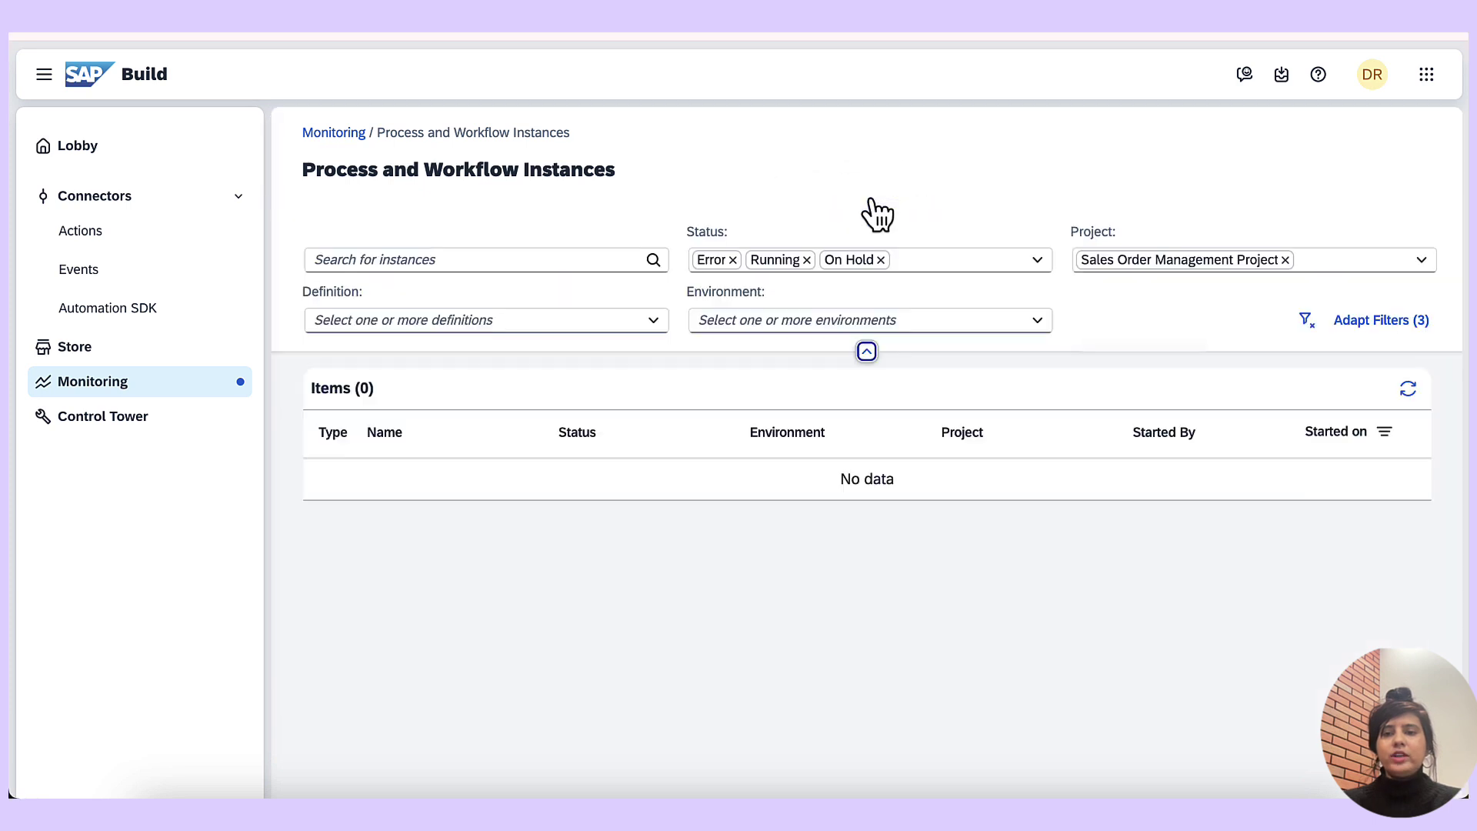
{"action": "left_click", "coordinate": [1038, 262]}
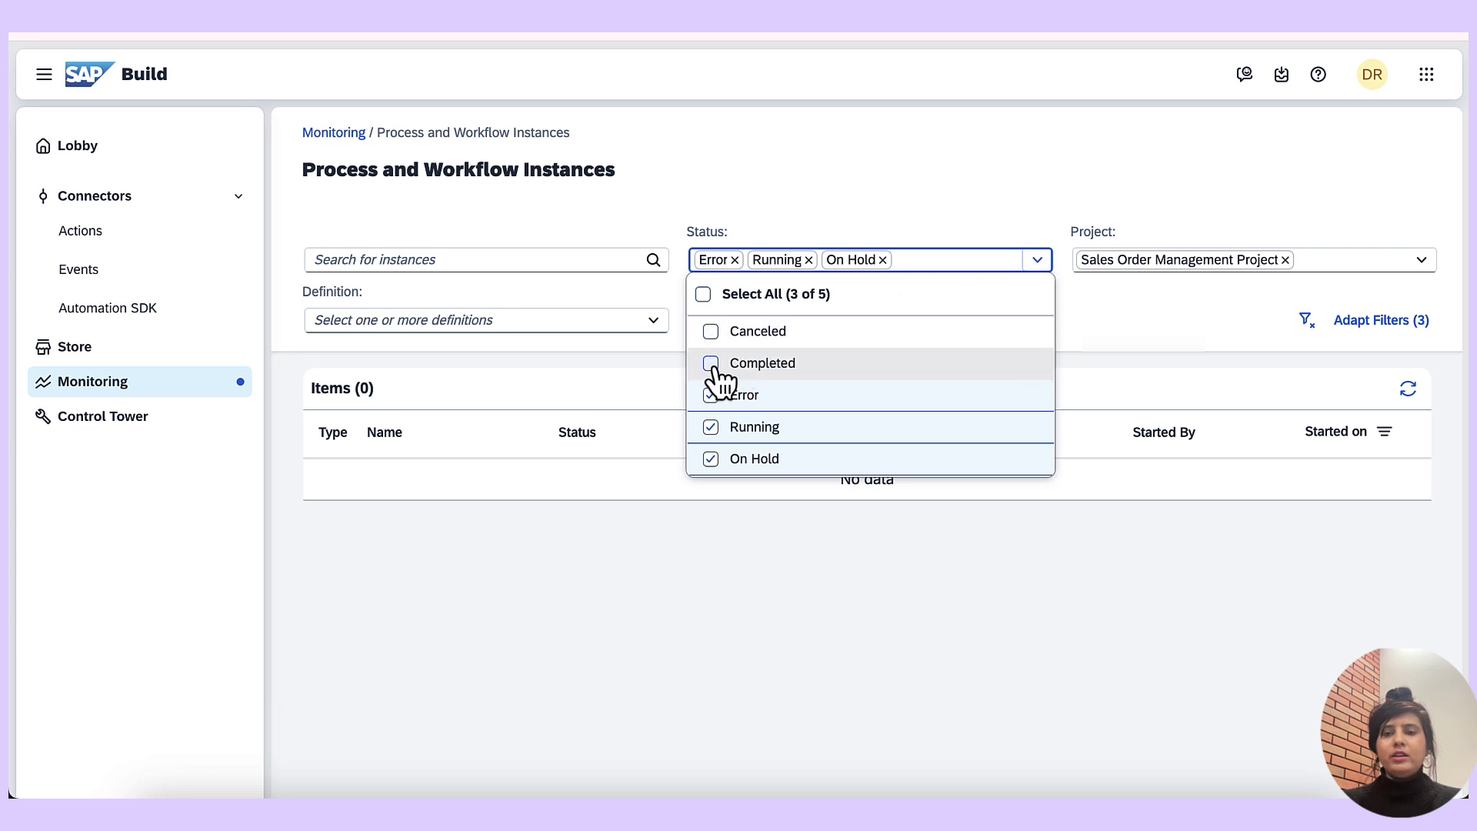
{"action": "left_click", "coordinate": [721, 377]}
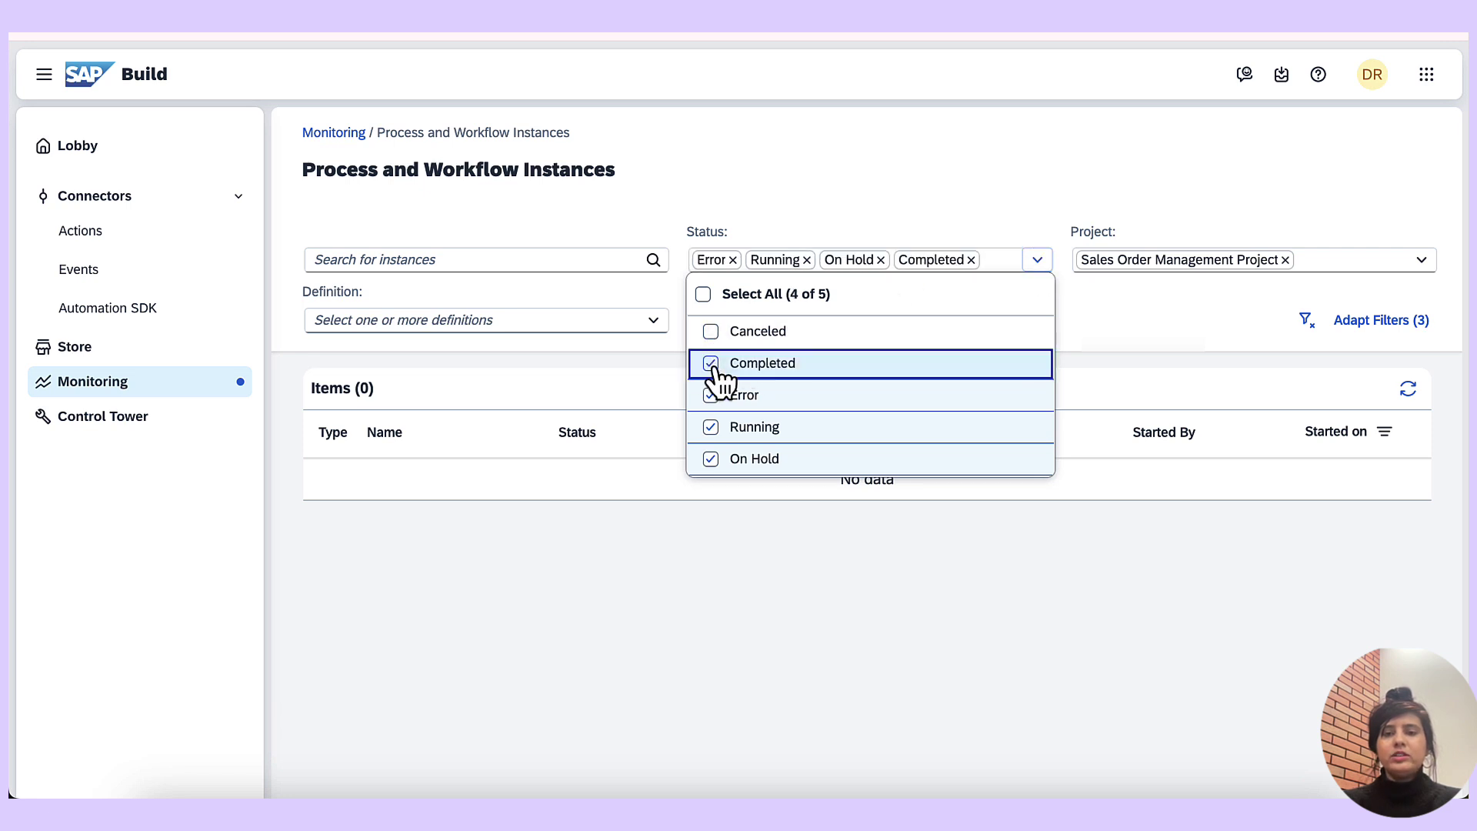
{"action": "left_click", "coordinate": [1008, 171]}
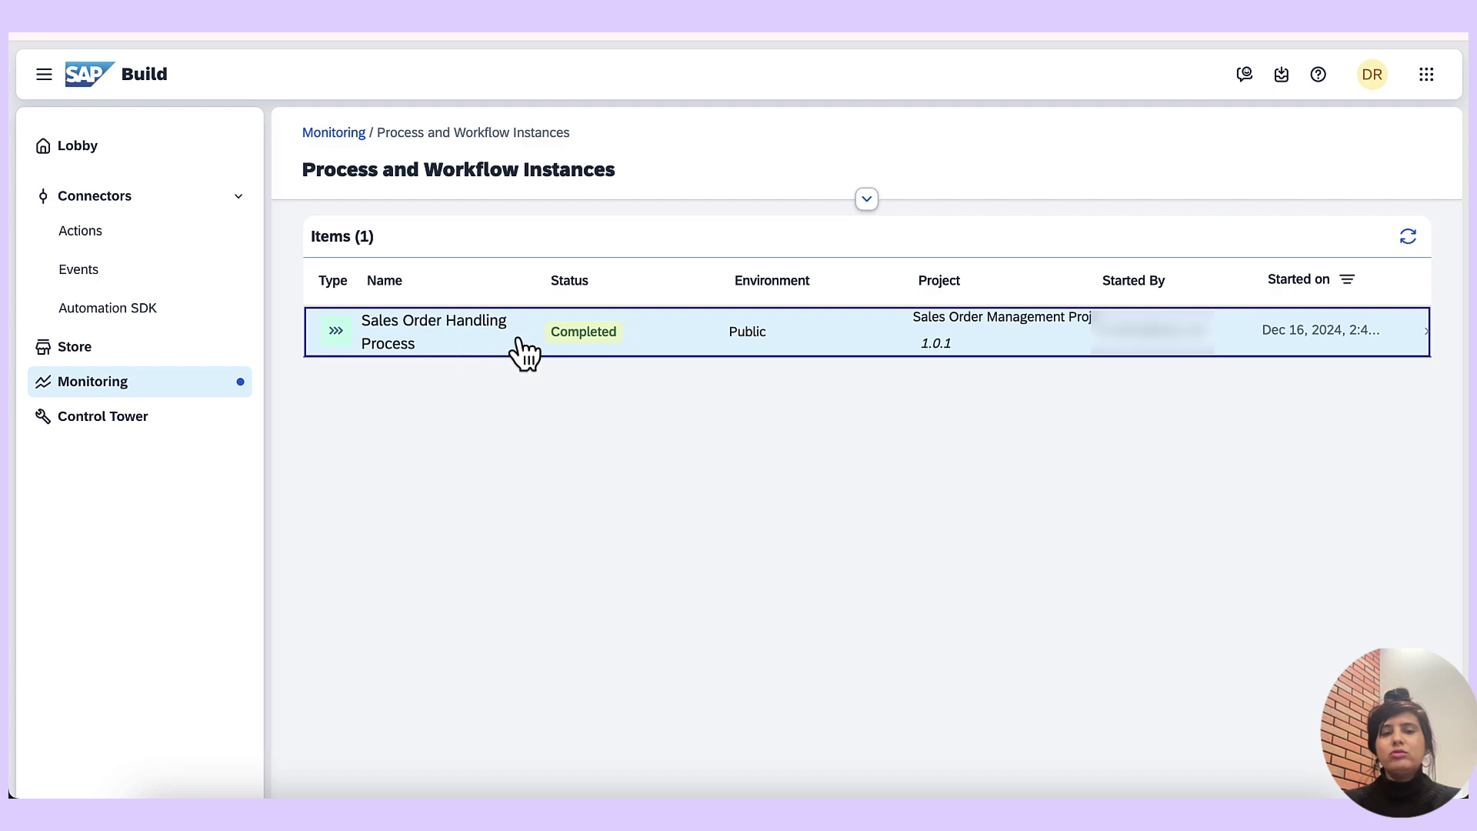
- Open the completed Sales Order Handling Process instance and scroll through its logs to completion
{"action": "left_click", "coordinate": [483, 348]}
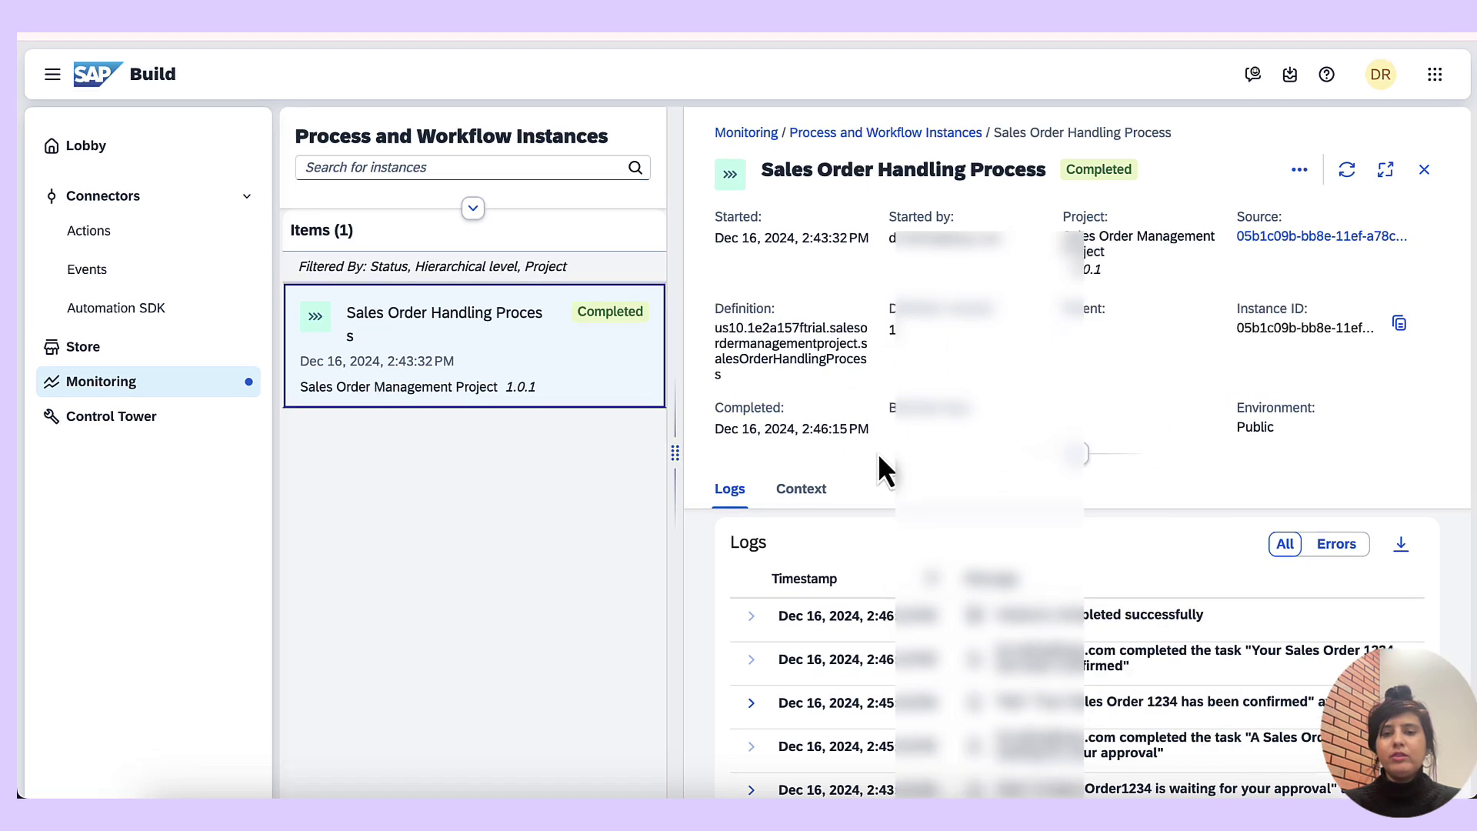
{"action": "scroll", "coordinate": [981, 465], "scroll_direction": "down", "scroll_amount": 3}
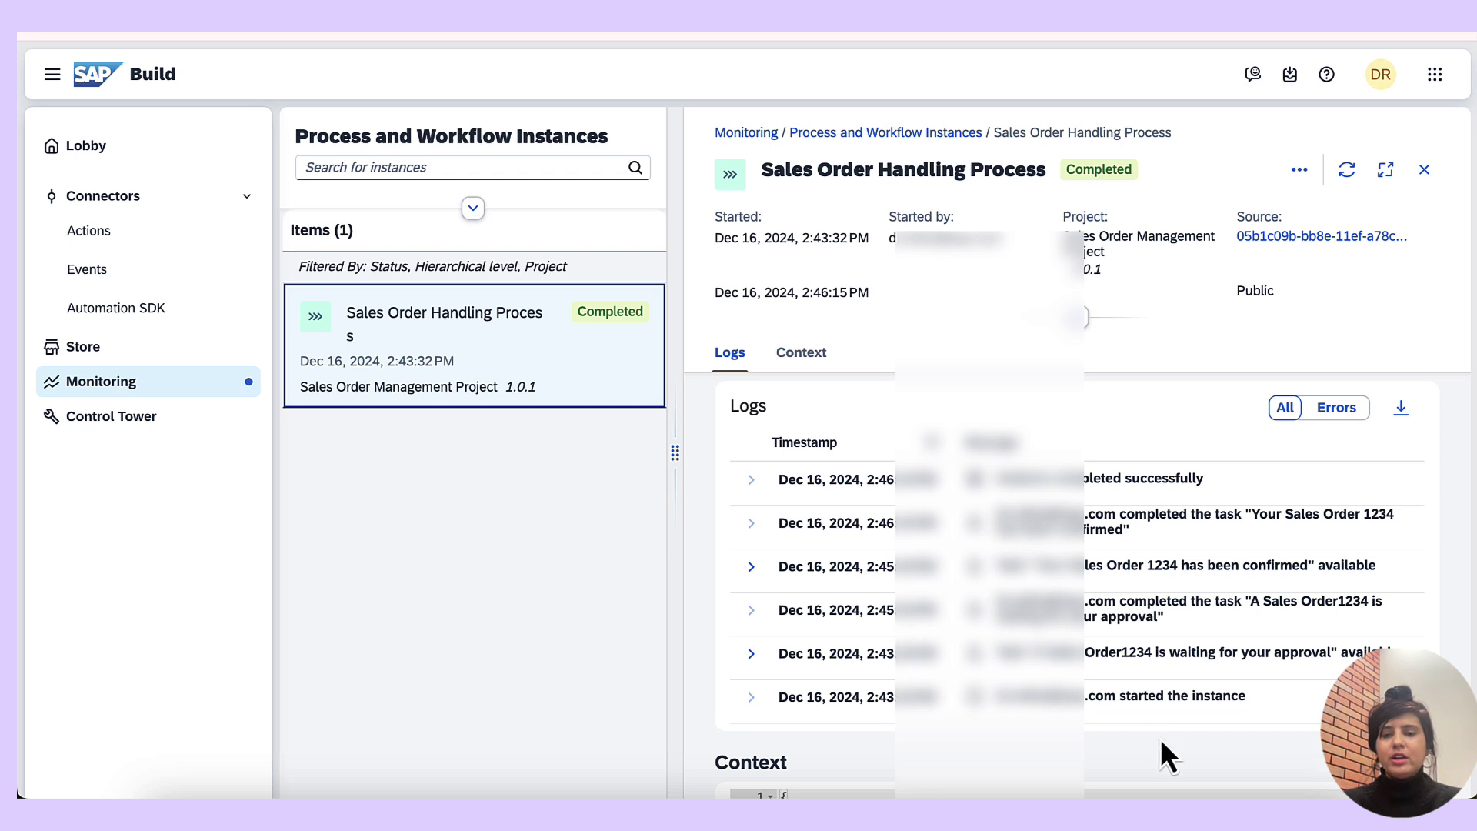
{"action": "scroll", "coordinate": [1161, 737], "scroll_direction": "down", "scroll_amount": 1}
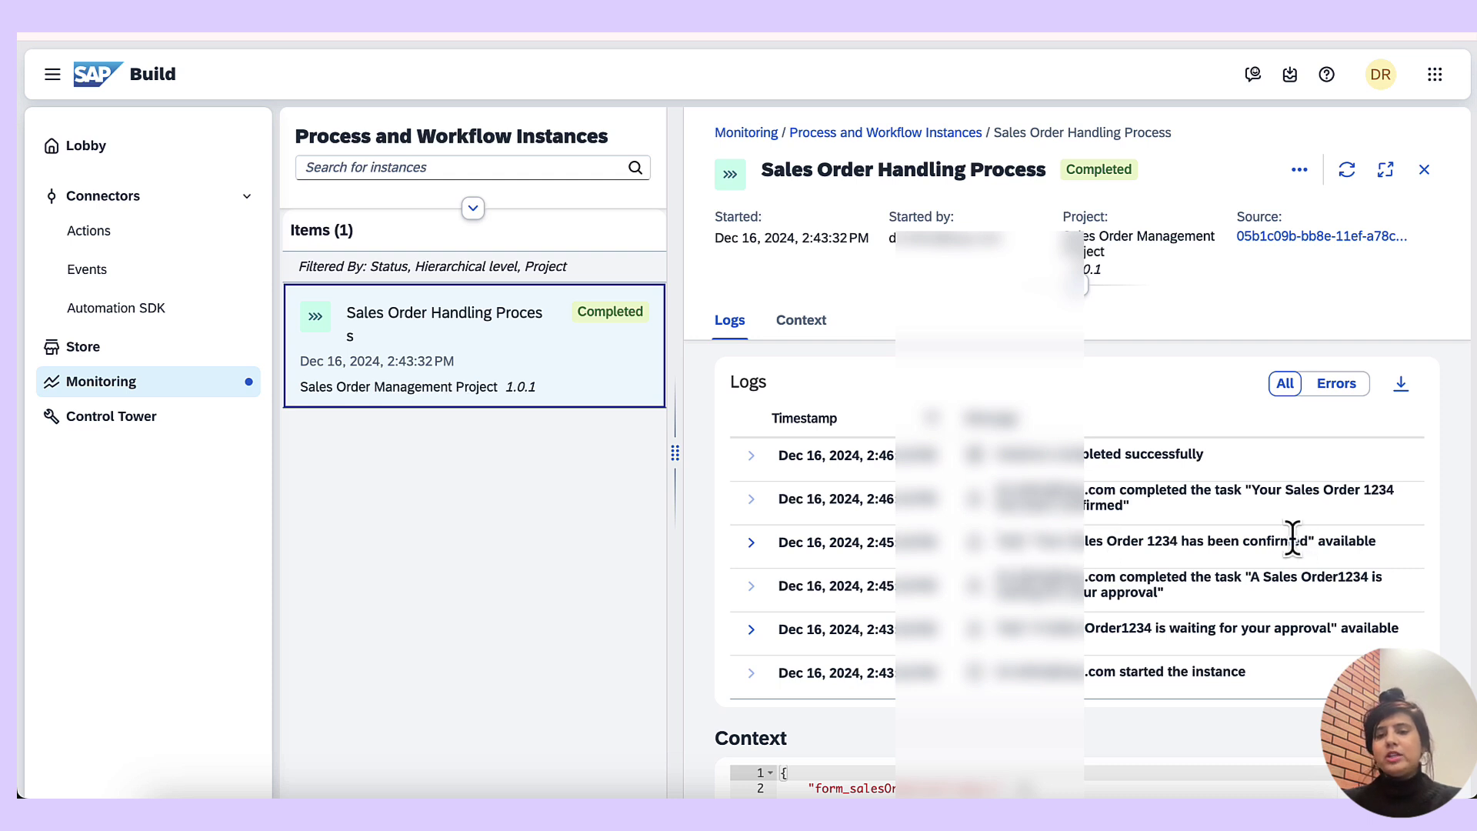
{"action": "scroll", "coordinate": [1097, 551], "scroll_direction": "up", "scroll_amount": 2}
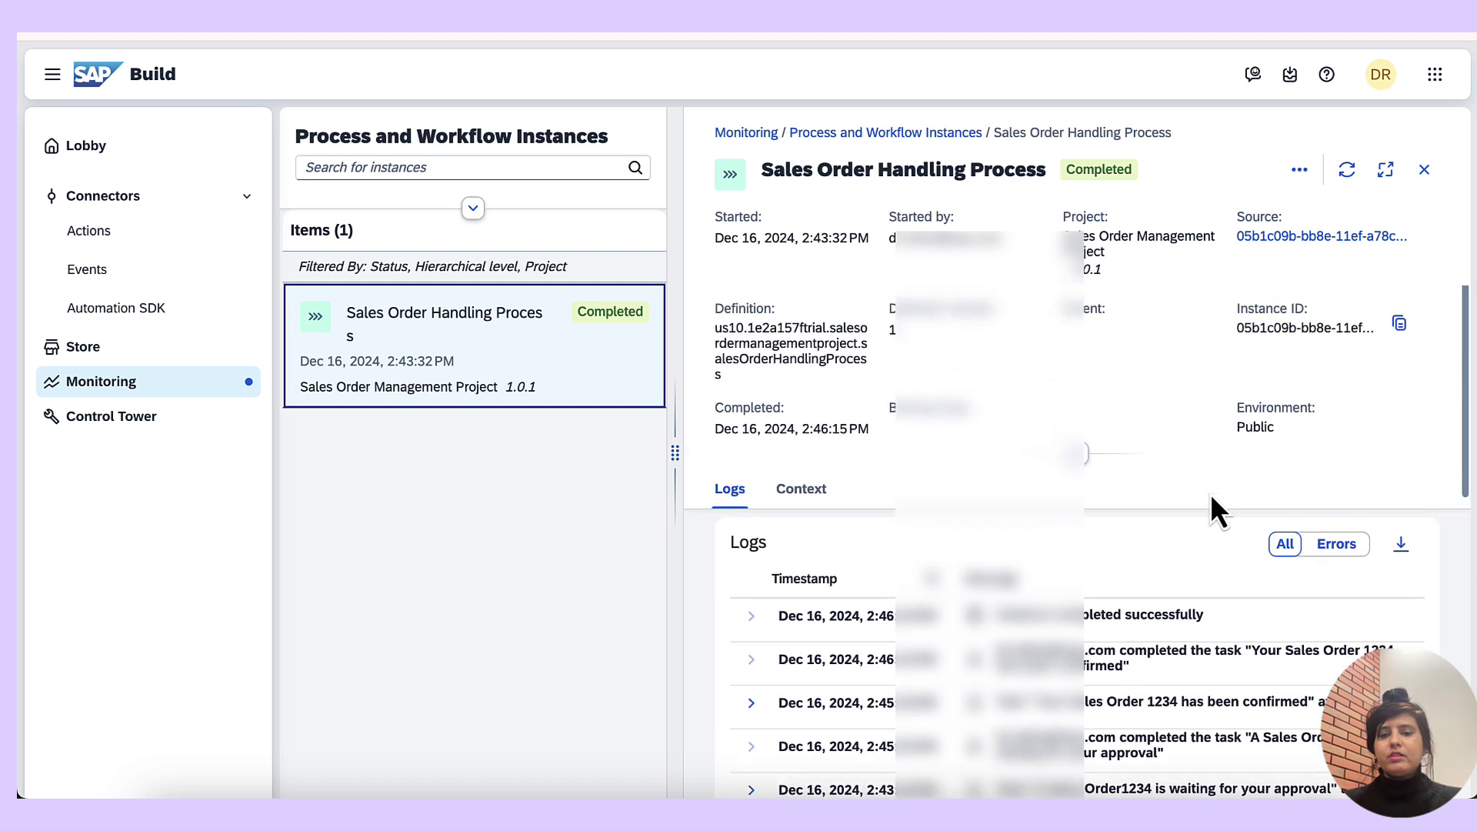
{"action": "left_click", "coordinate": [801, 488]}
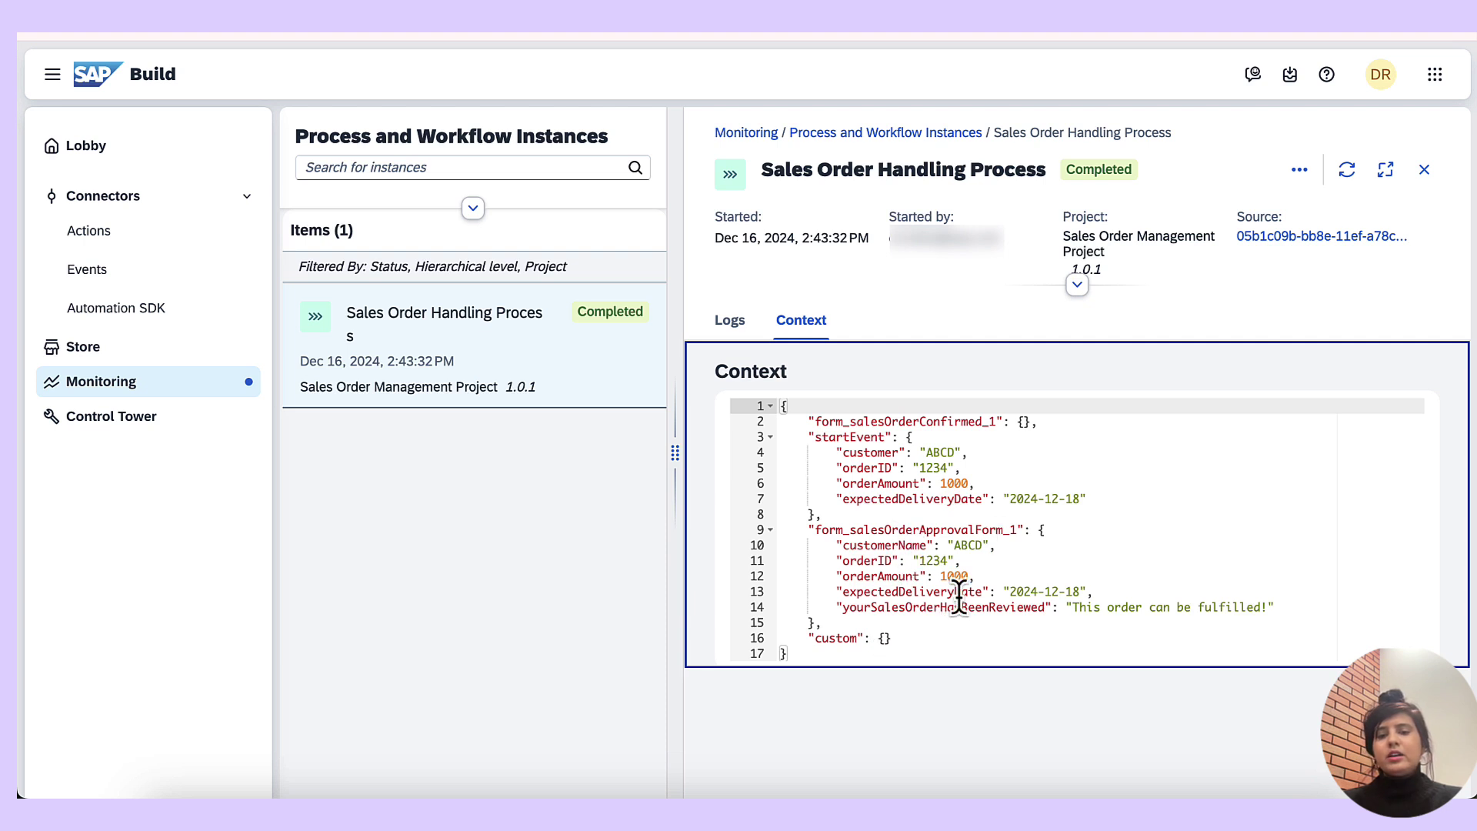
{"action": "scroll", "coordinate": [914, 626], "scroll_direction": "down", "scroll_amount": 1}
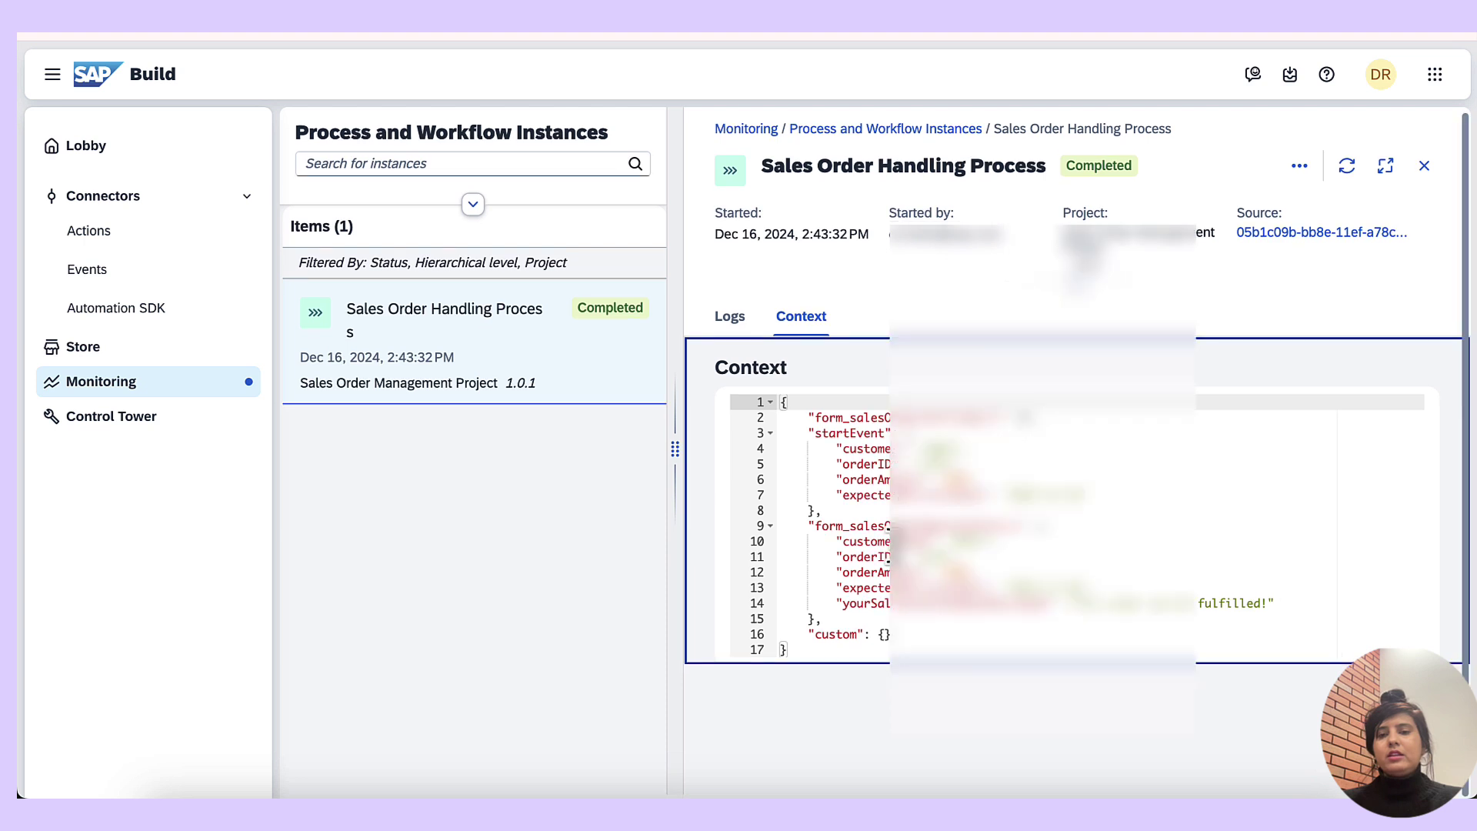
{"action": "scroll", "coordinate": [1000, 500], "scroll_direction": "up", "scroll_amount": 5}
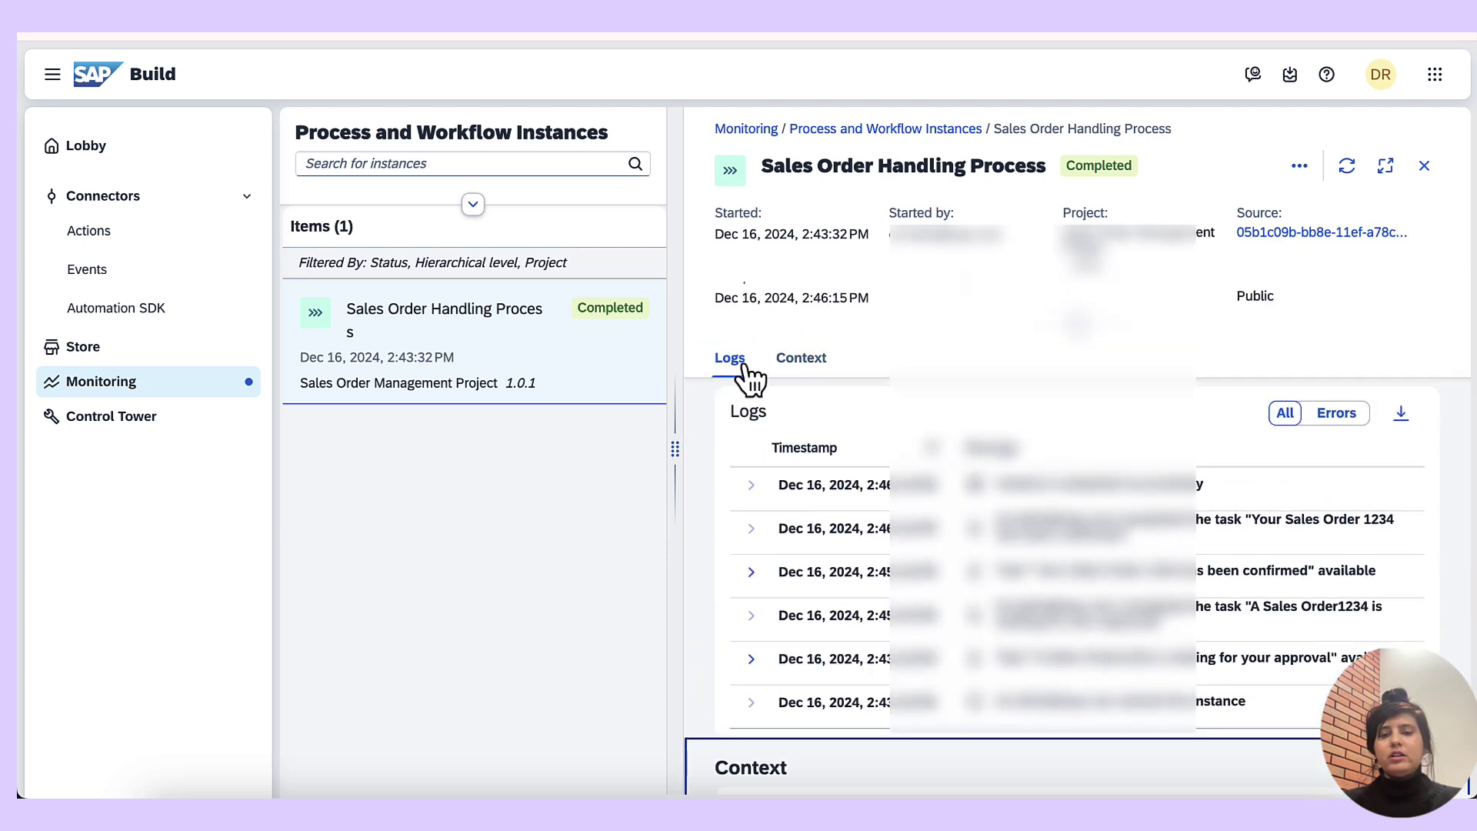